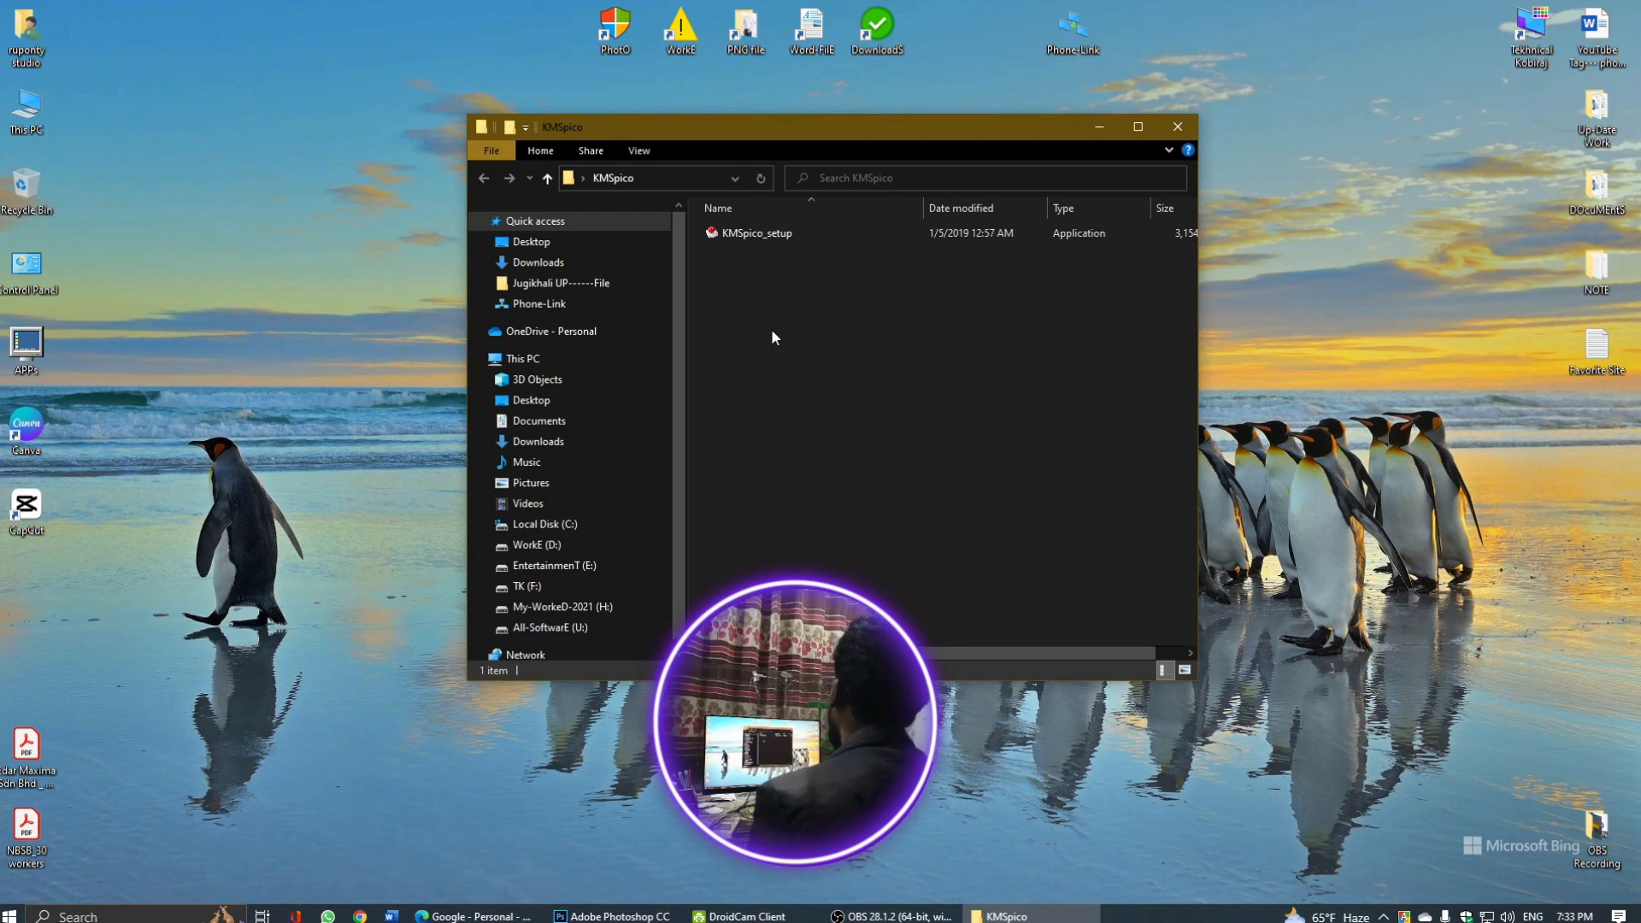
Refresh the KMSpico folder, minimize its window and refresh the desktop
{"action": "right_click", "coordinate": [766, 320]}
{"action": "left_click", "coordinate": [808, 388]}
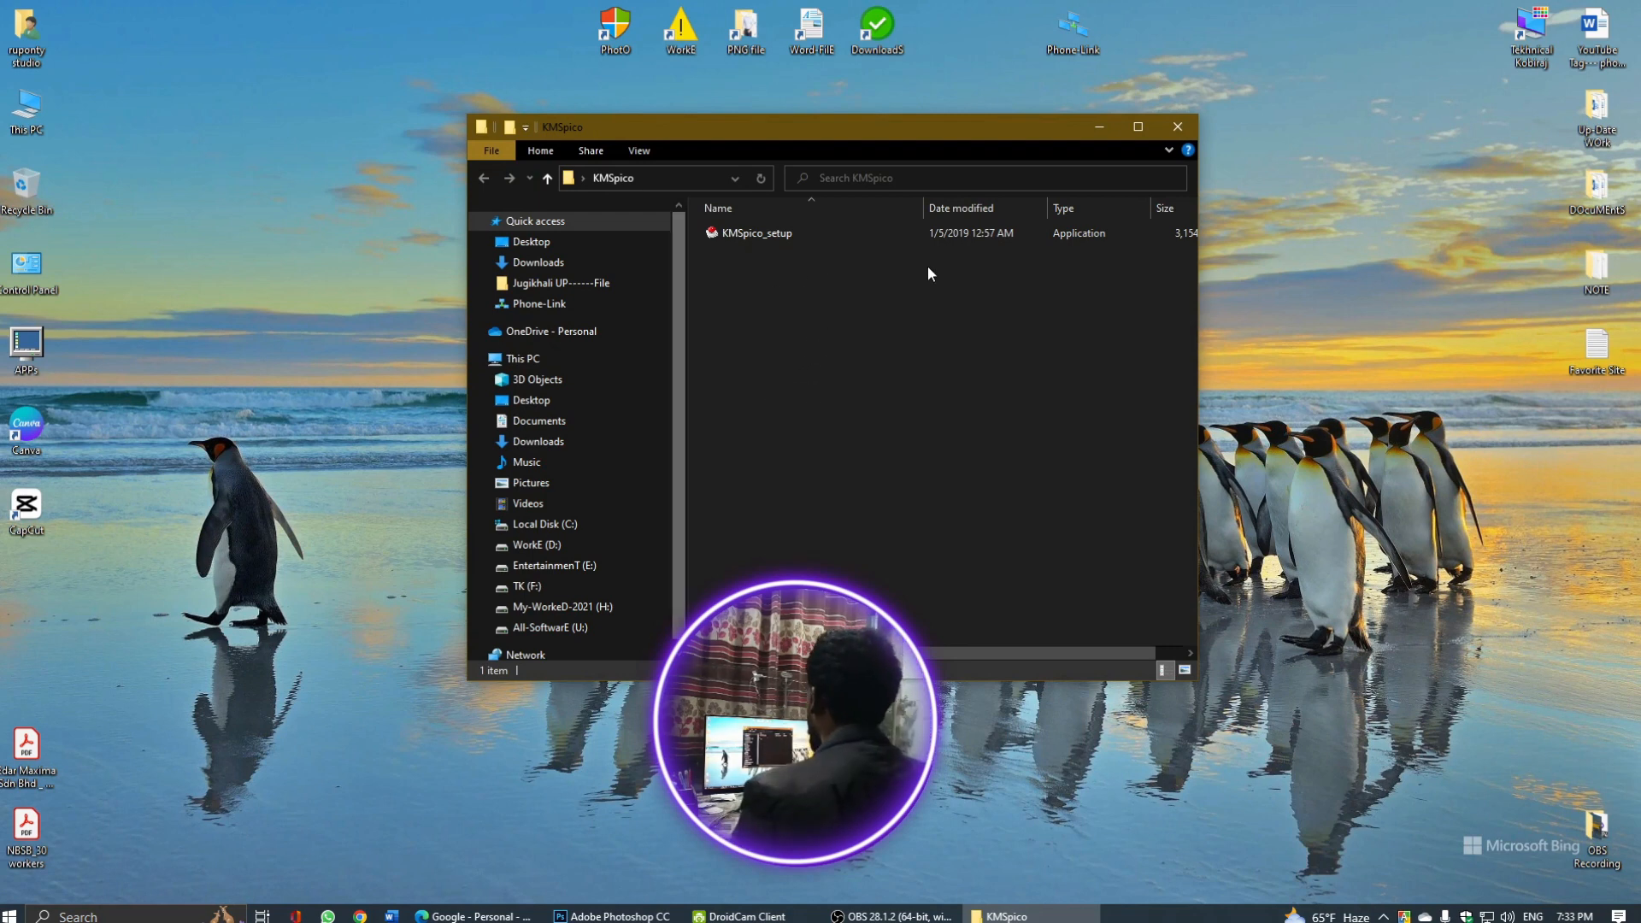
{"action": "left_click", "coordinate": [1106, 132]}
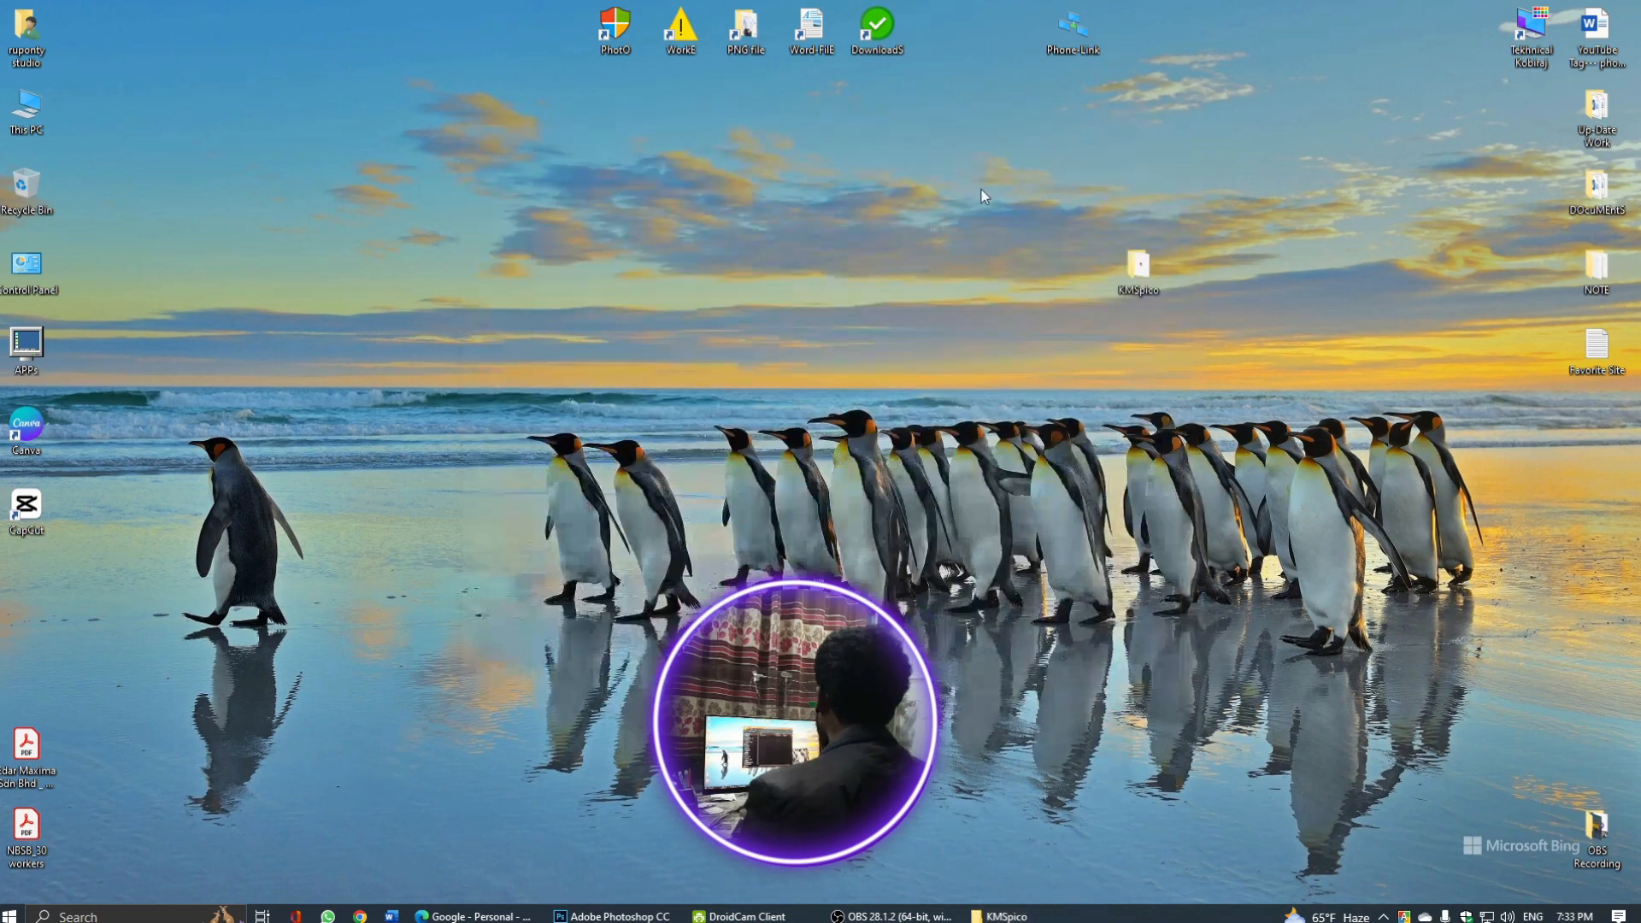
{"action": "right_click", "coordinate": [868, 205]}
{"action": "left_click", "coordinate": [889, 247]}
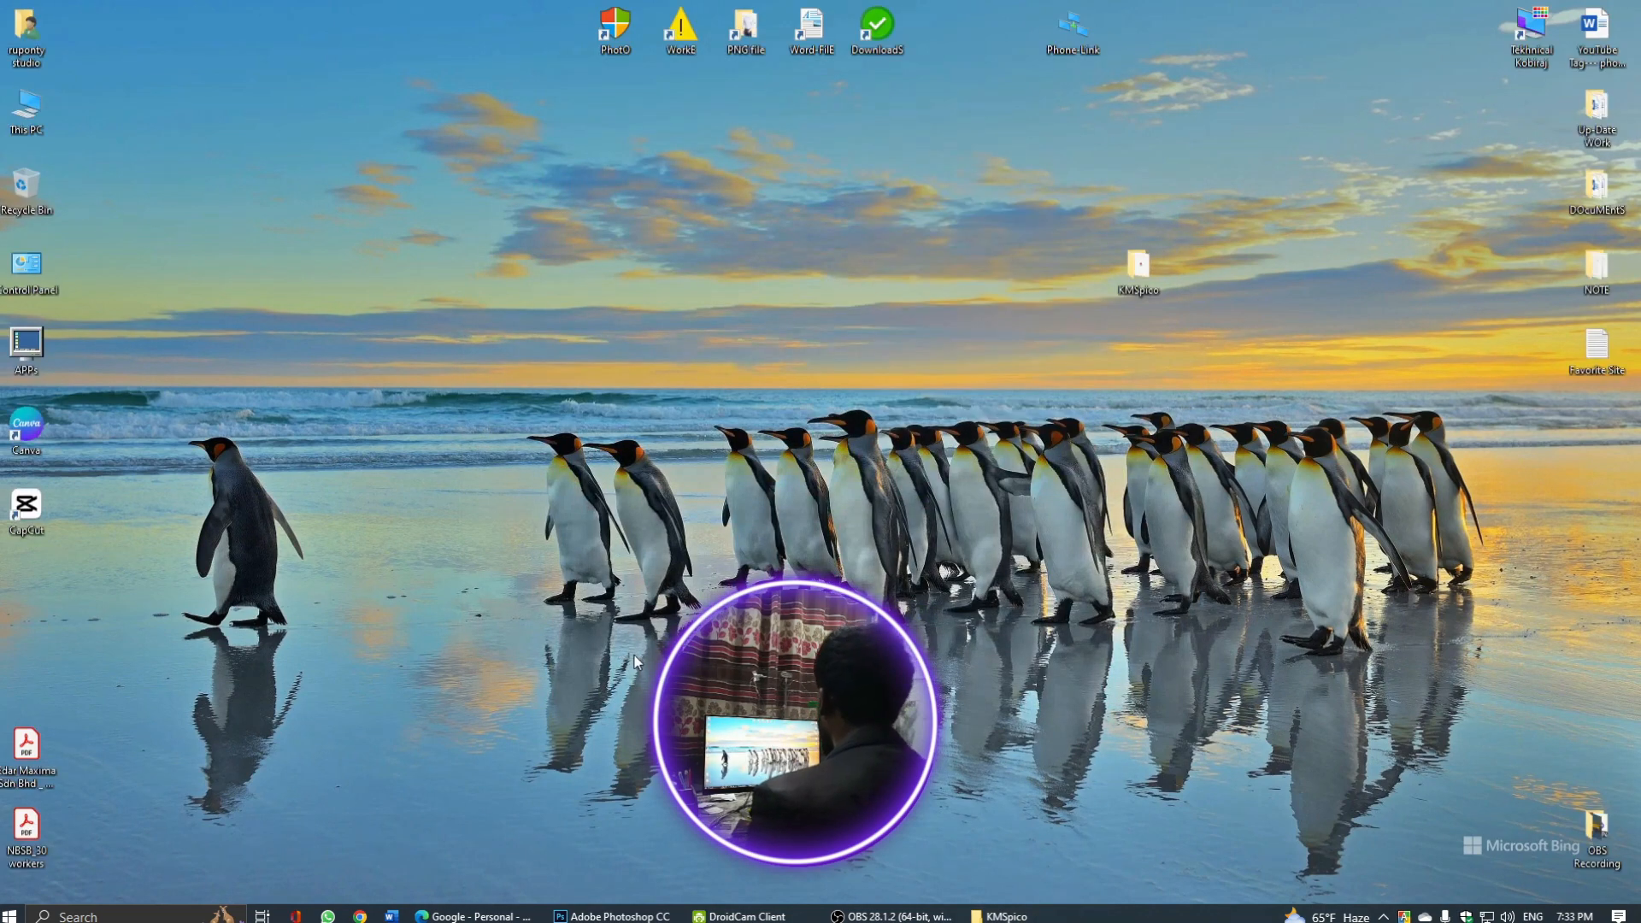
Switch to the Edge browser and search Google for kmspico
{"action": "left_click", "coordinate": [494, 916]}
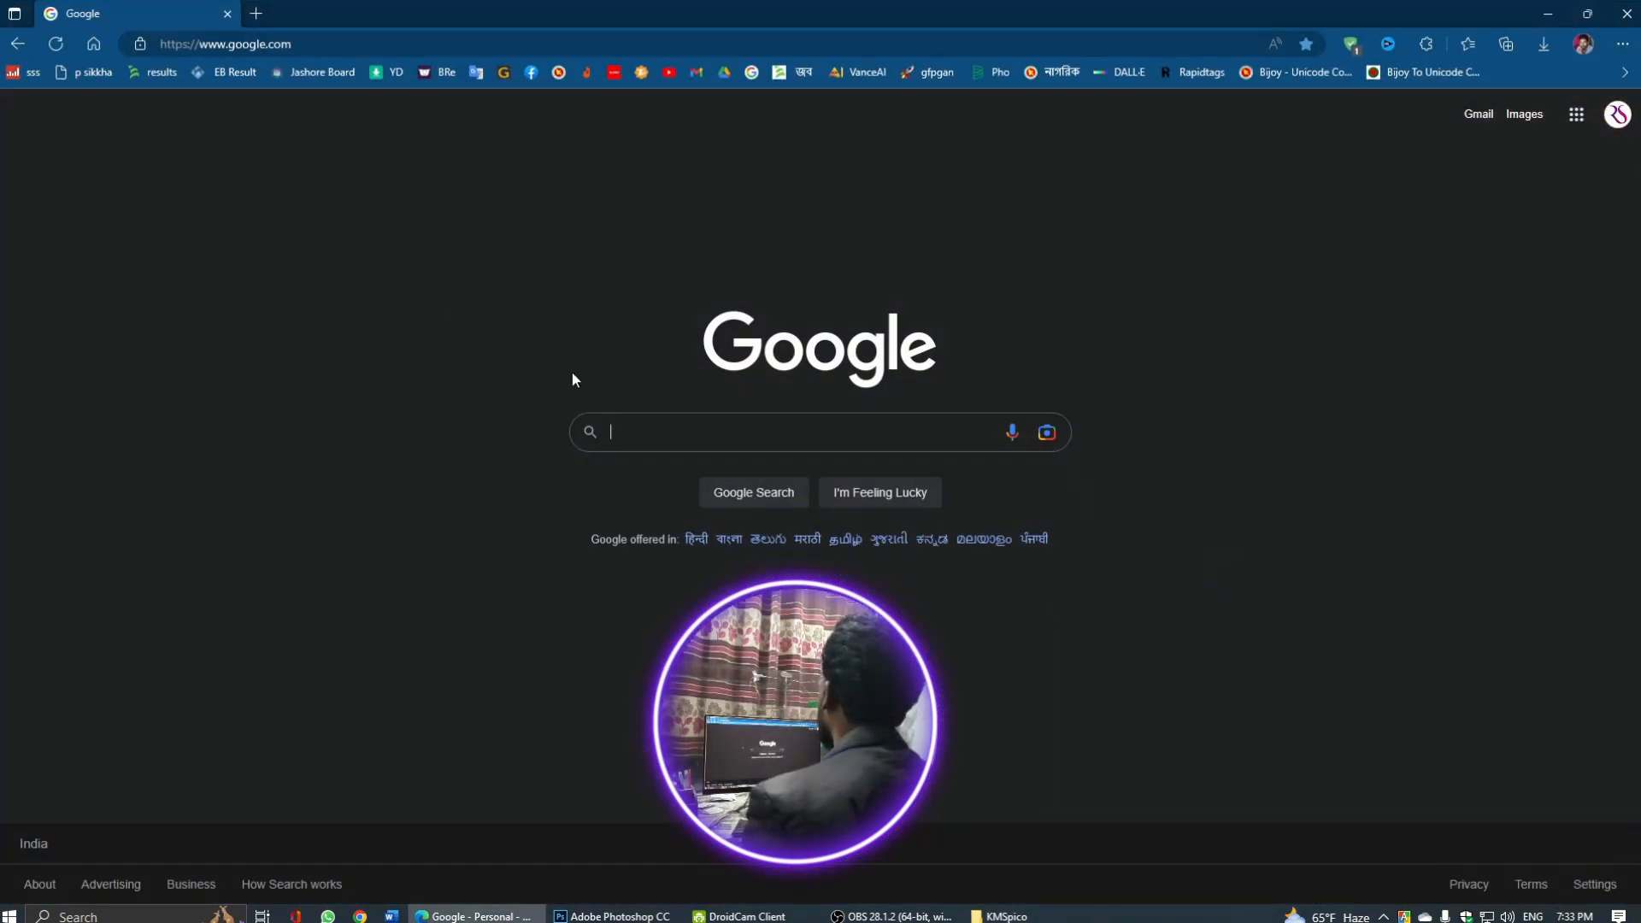
{"action": "right_click", "coordinate": [635, 424]}
{"action": "left_click", "coordinate": [610, 438]}
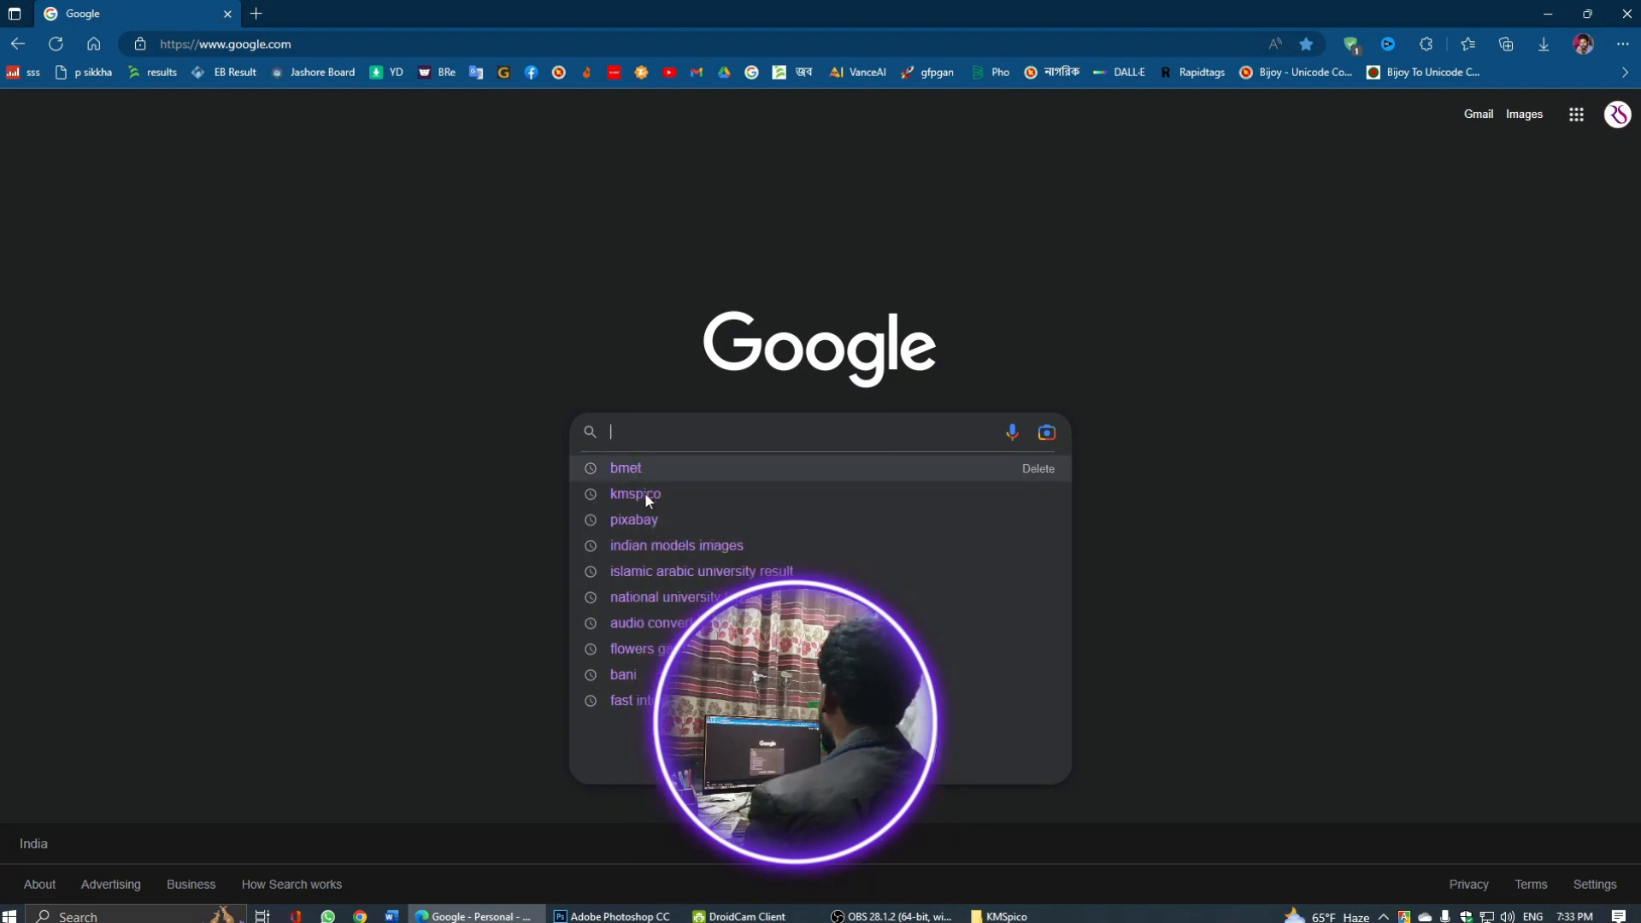
{"action": "left_click", "coordinate": [644, 494]}
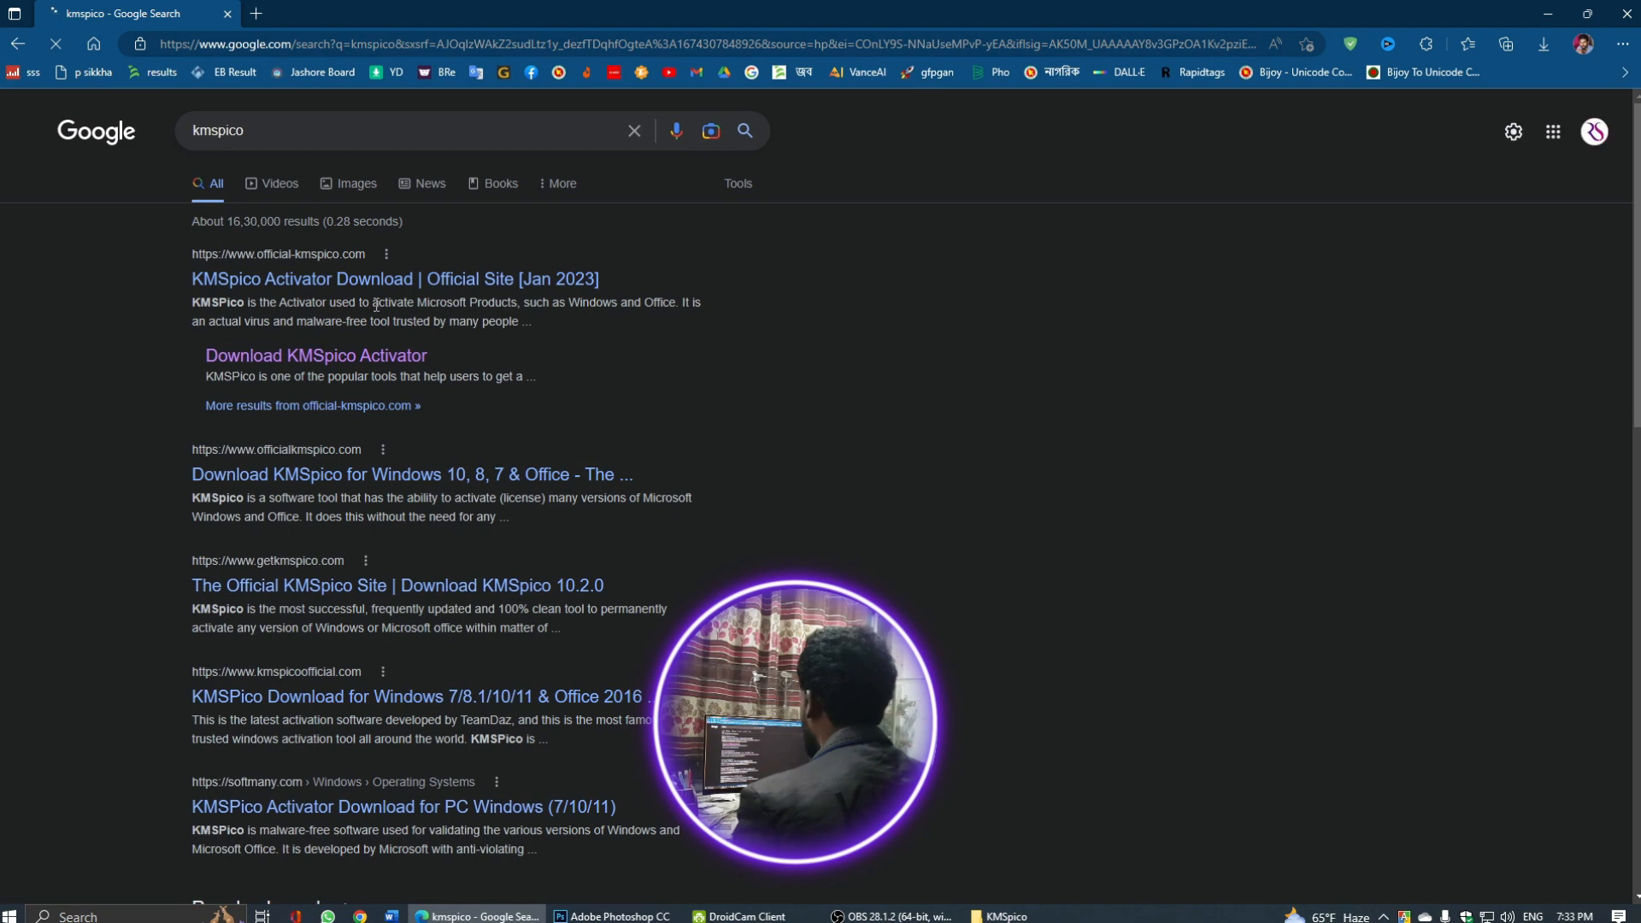
Open the Download KMSpico Activator page on official-kmspico.com and locate its download link
{"action": "left_click", "coordinate": [297, 294]}
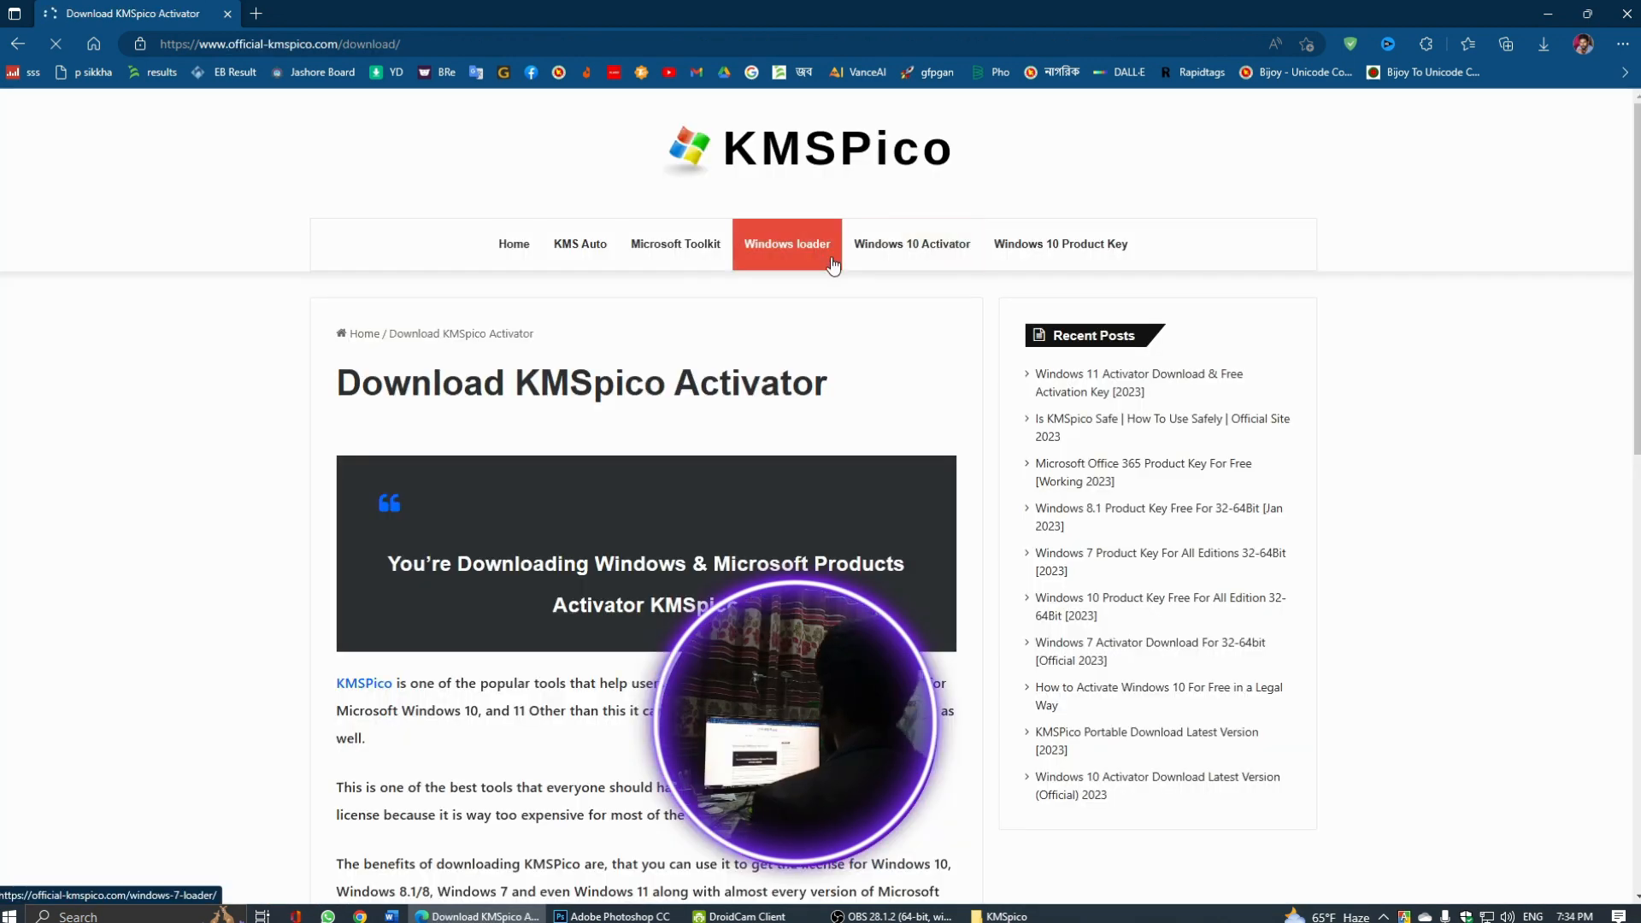
{"action": "scroll", "coordinate": [834, 368], "scroll_direction": "down", "scroll_amount": 5}
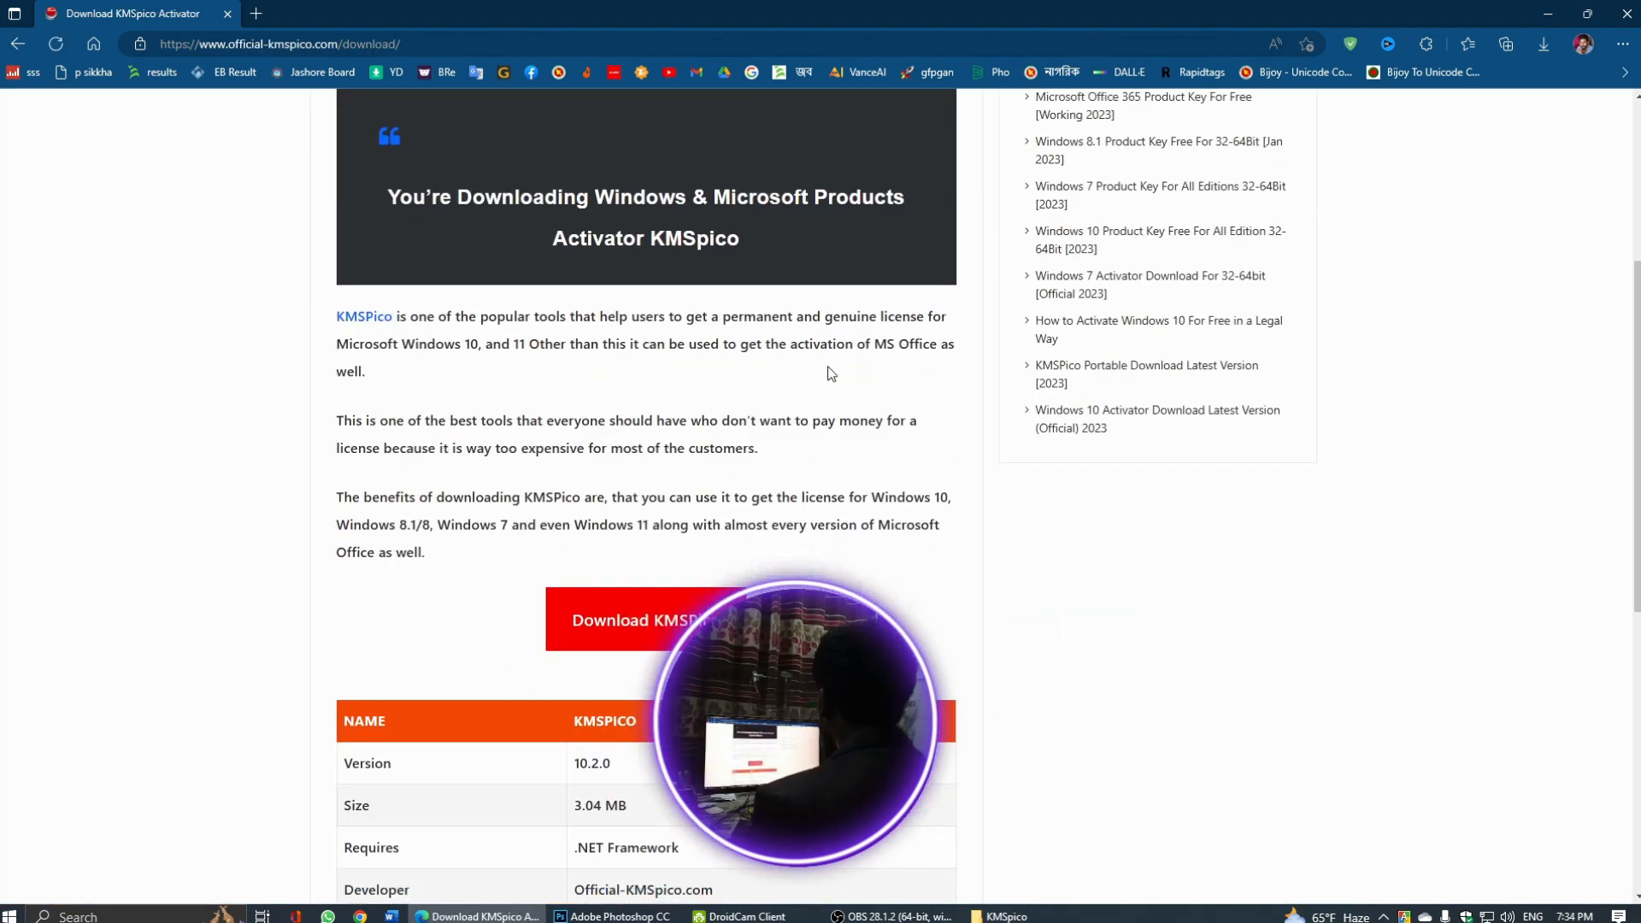
{"action": "scroll", "coordinate": [864, 386], "scroll_direction": "down", "scroll_amount": 4}
{"action": "scroll", "coordinate": [868, 386], "scroll_direction": "up", "scroll_amount": 1}
{"action": "scroll", "coordinate": [866, 382], "scroll_direction": "up", "scroll_amount": 1}
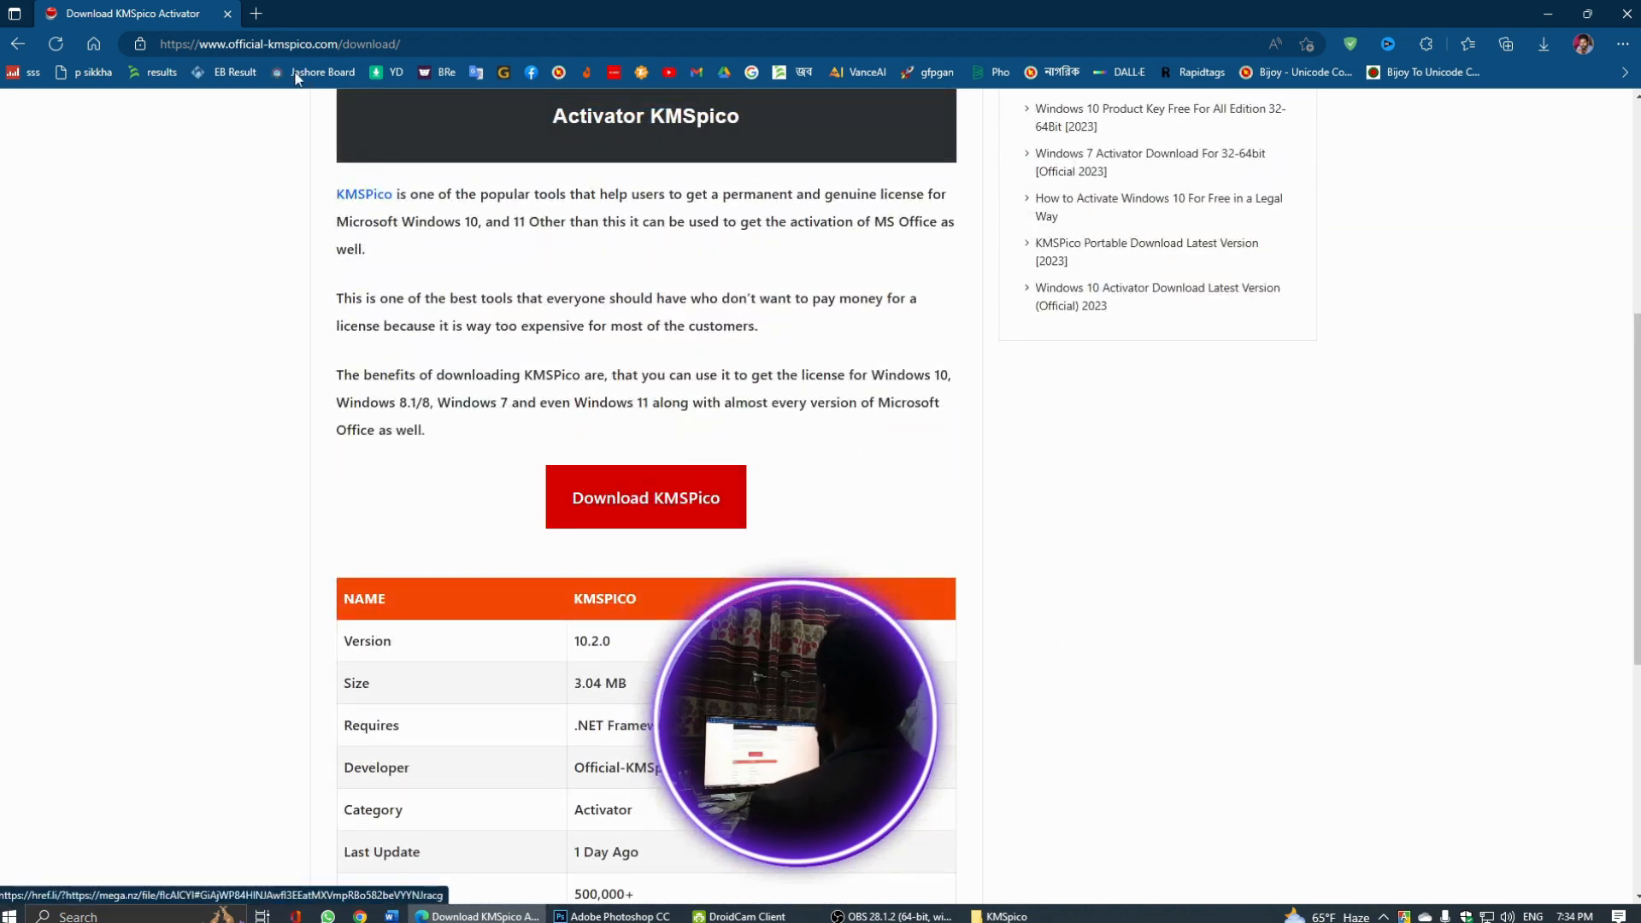
Minimize the browser and refresh the desktop
{"action": "left_click", "coordinate": [1548, 14]}
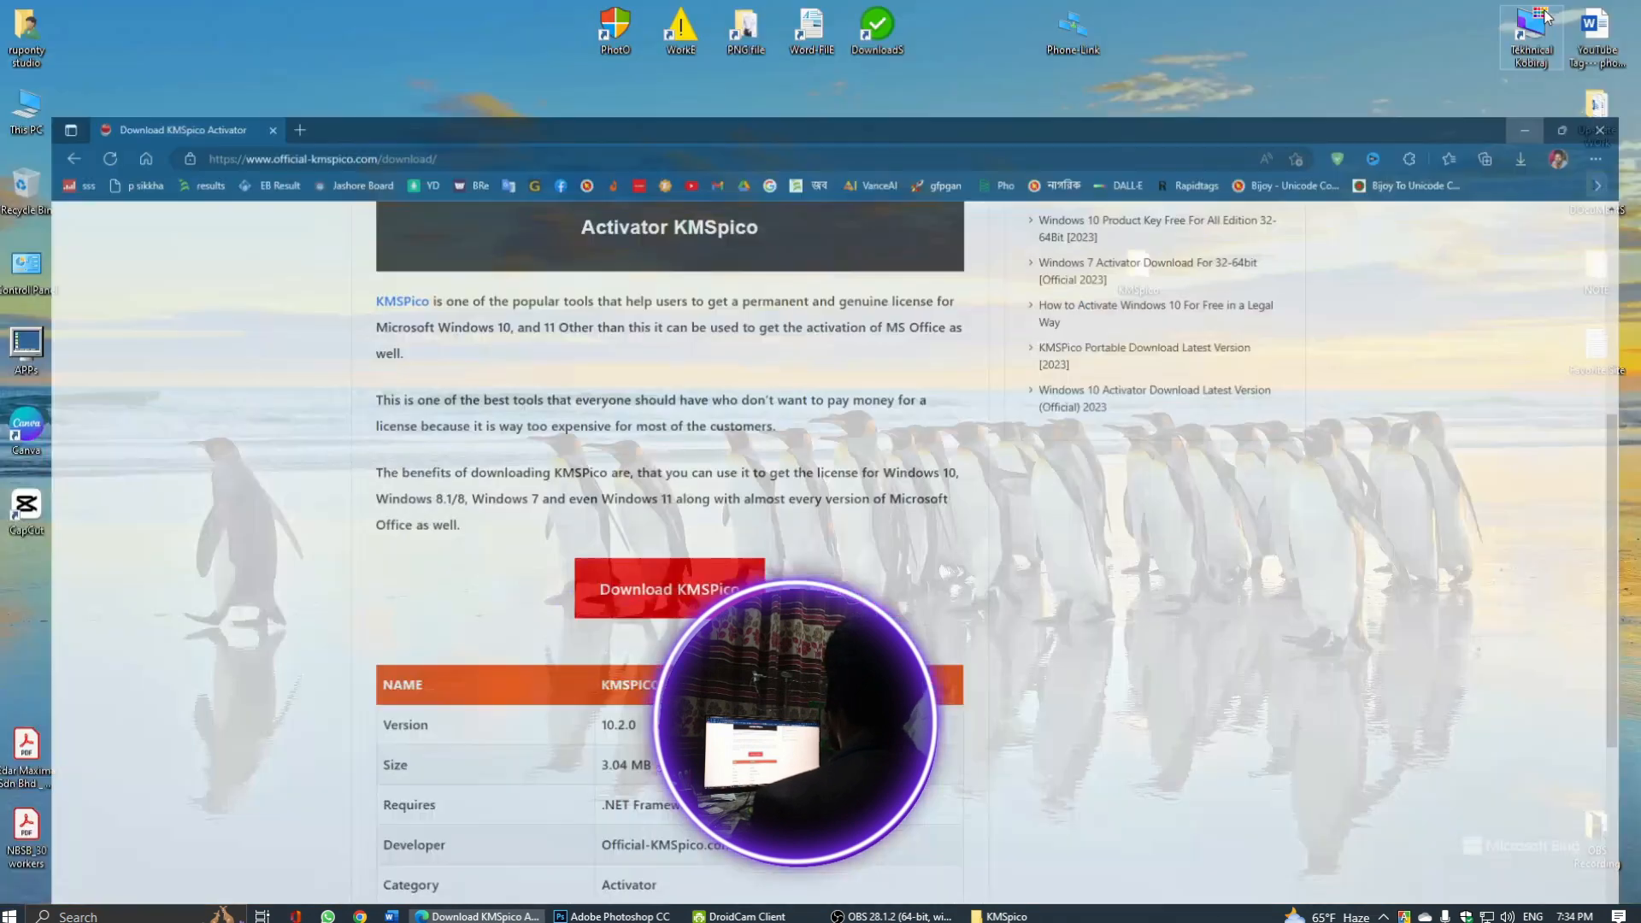
{"action": "right_click", "coordinate": [835, 216]}
{"action": "left_click", "coordinate": [875, 265]}
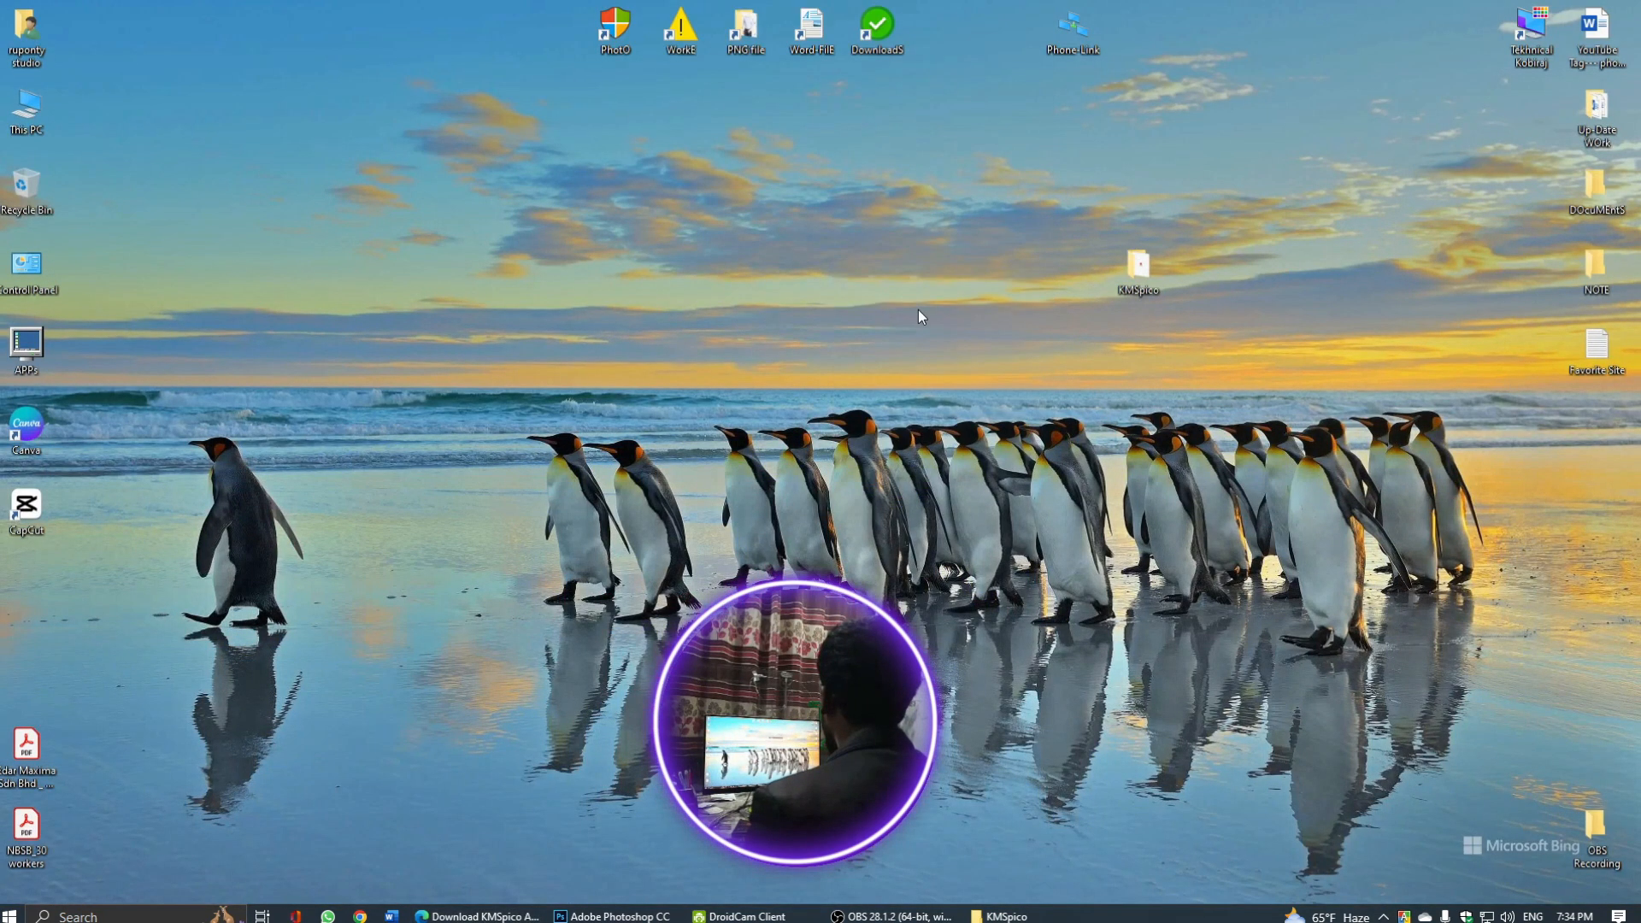
{"action": "right_click", "coordinate": [877, 259]}
{"action": "left_click", "coordinate": [921, 309]}
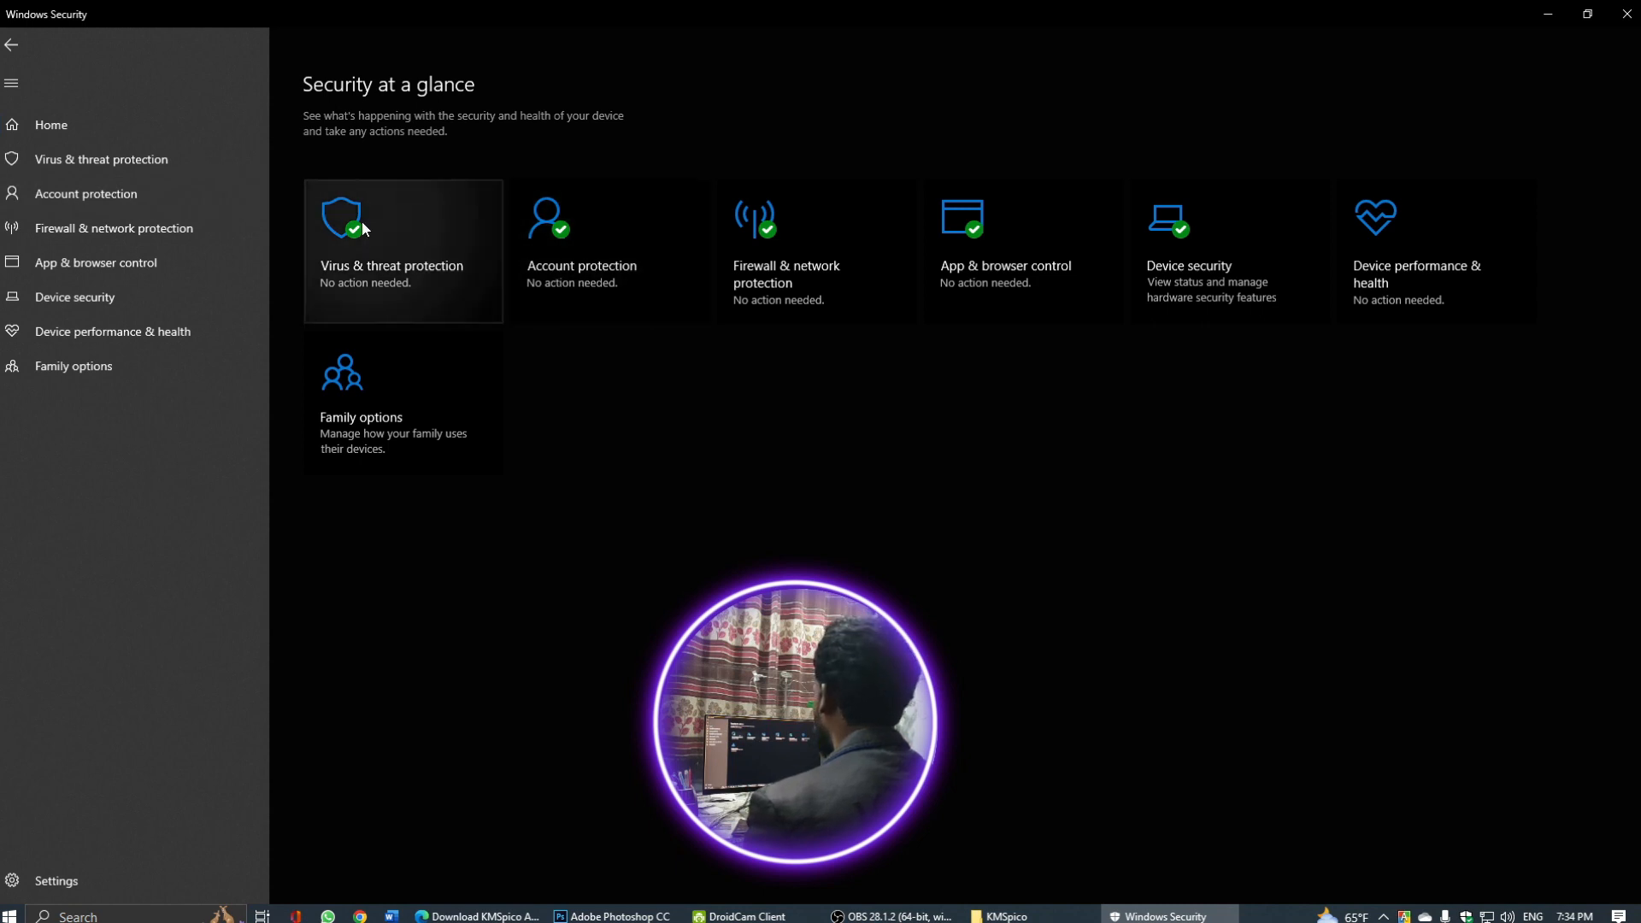
Turn off Real-time protection, Cloud-delivered protection, Automatic sample submission and Tamper Protection in Windows Security's virus and threat protection settings
{"action": "left_click", "coordinate": [38, 160]}
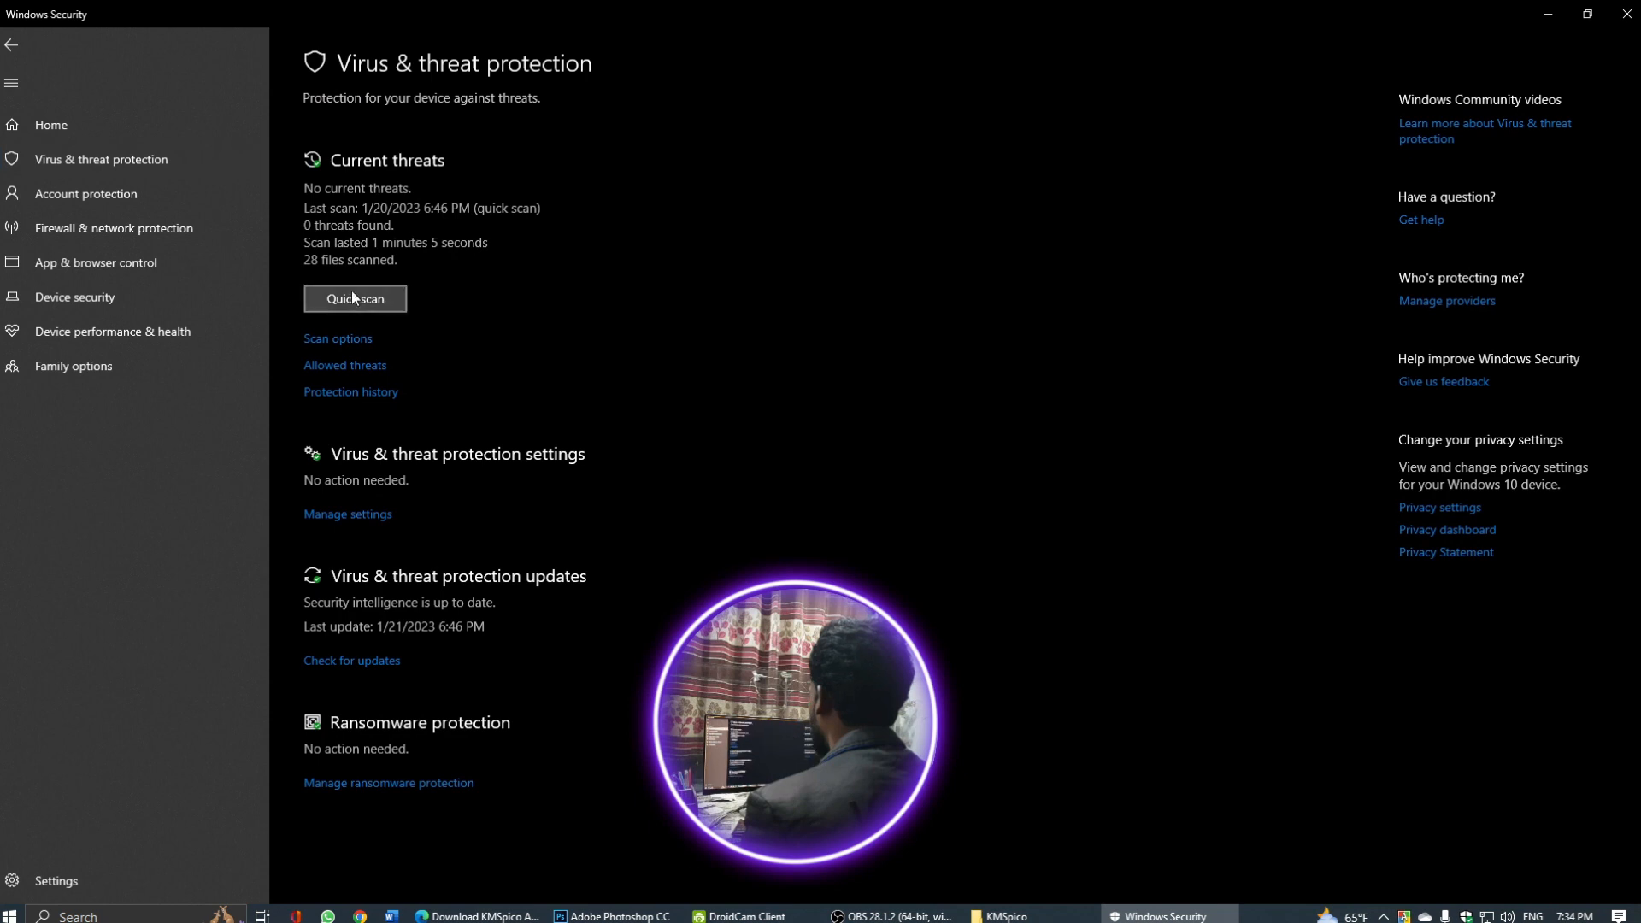
{"action": "left_click", "coordinate": [336, 515]}
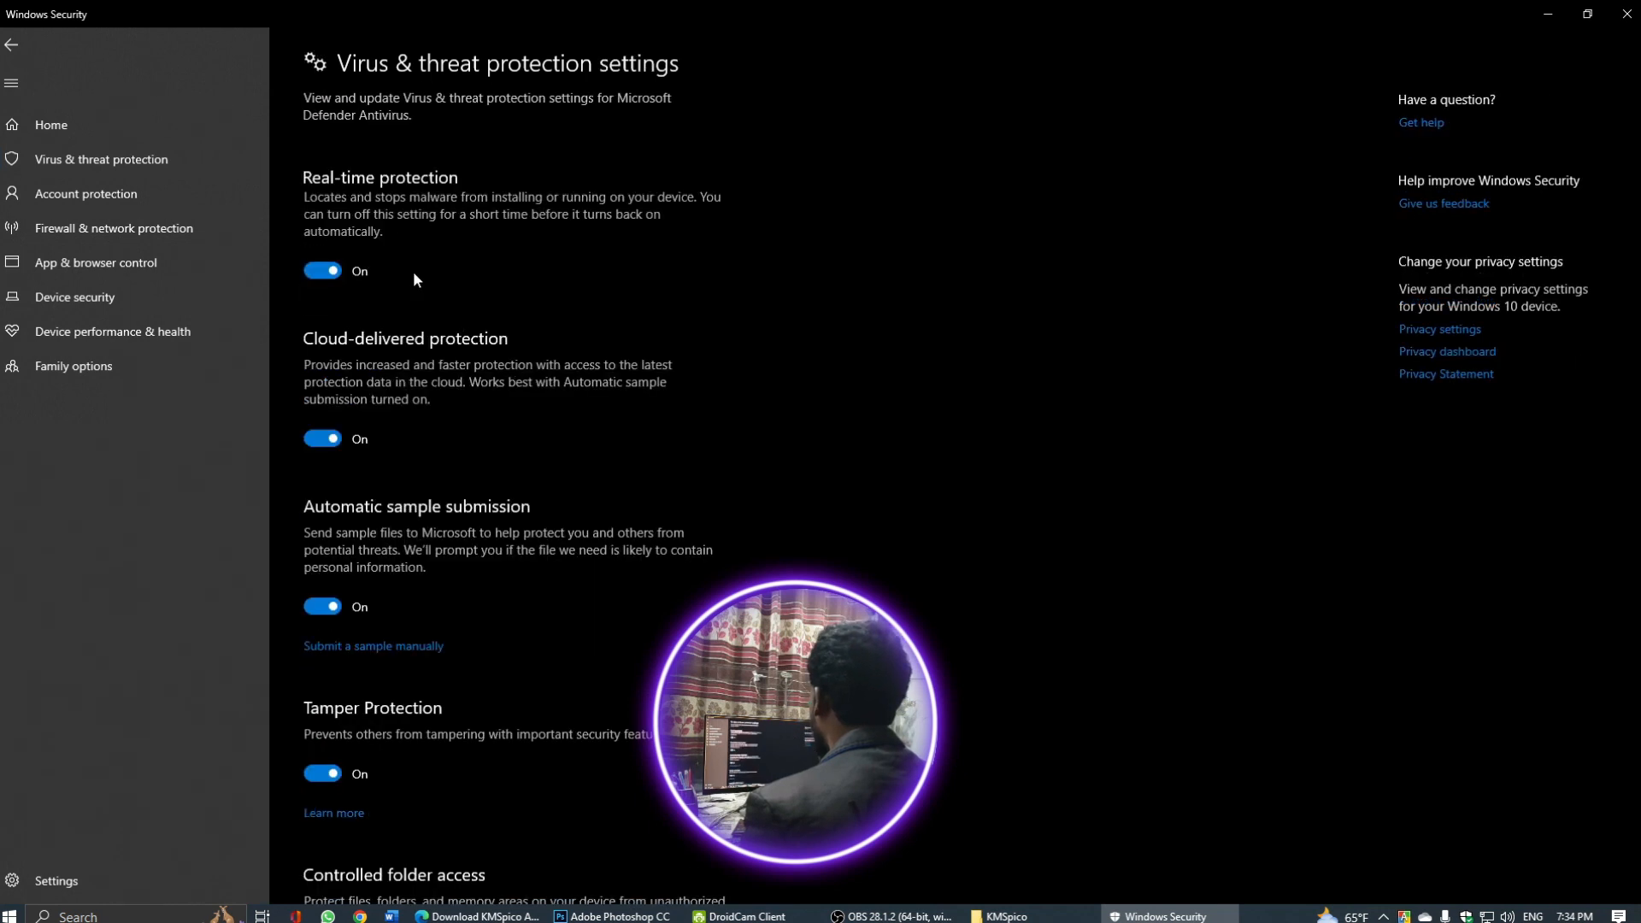
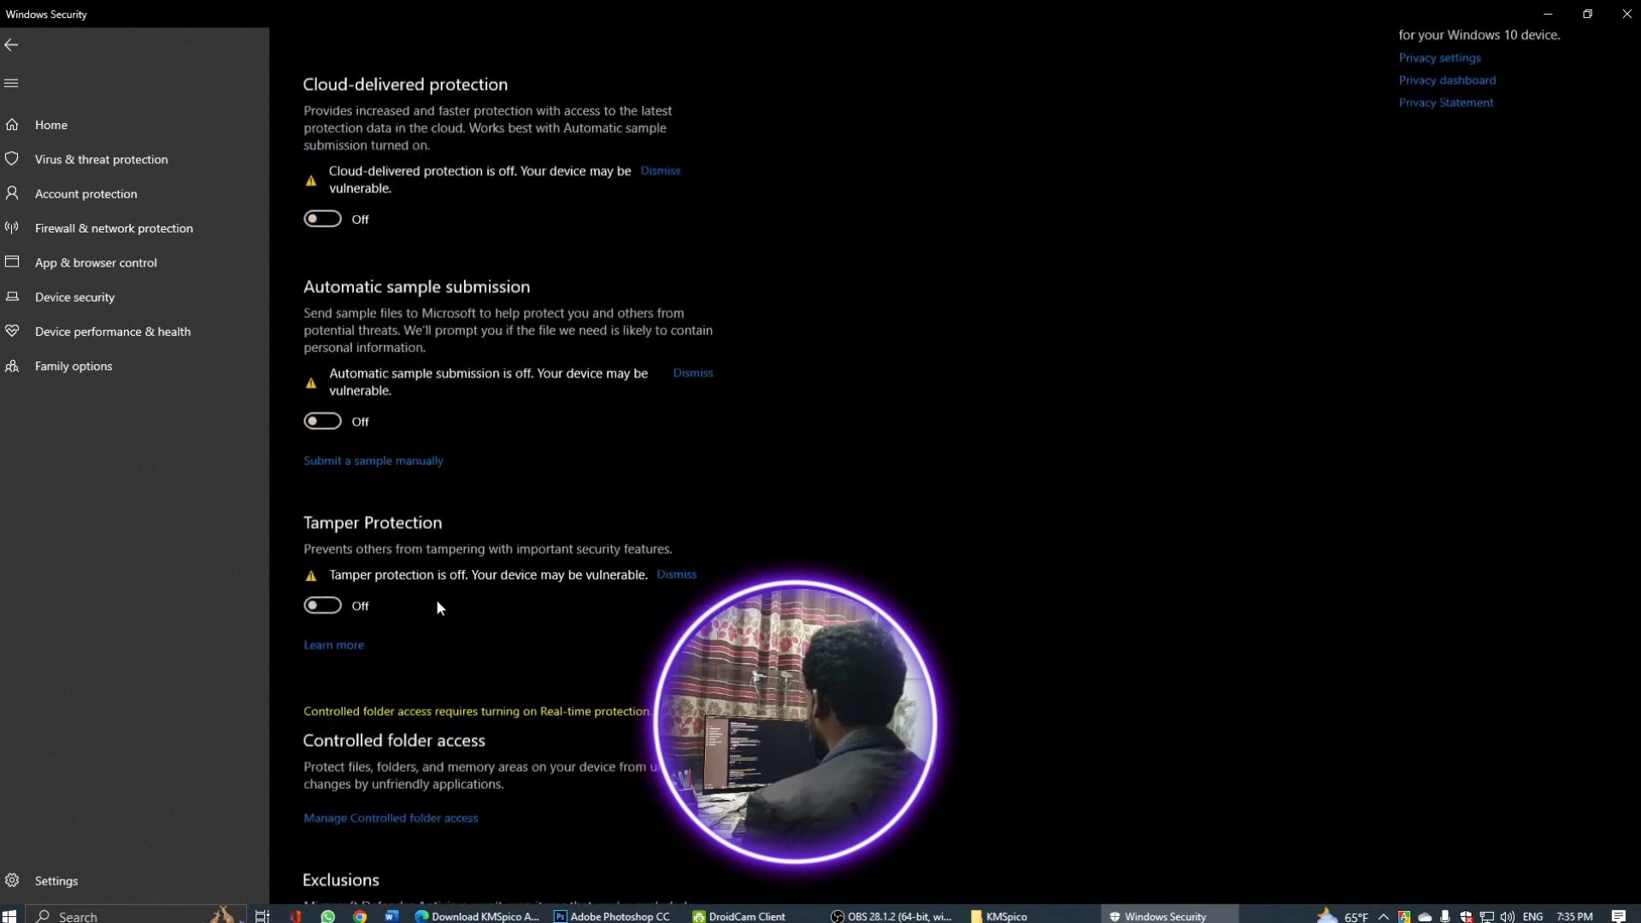
{"action": "scroll", "coordinate": [436, 599], "scroll_direction": "down", "scroll_amount": 2}
{"action": "scroll", "coordinate": [436, 599], "scroll_direction": "up", "scroll_amount": 5}
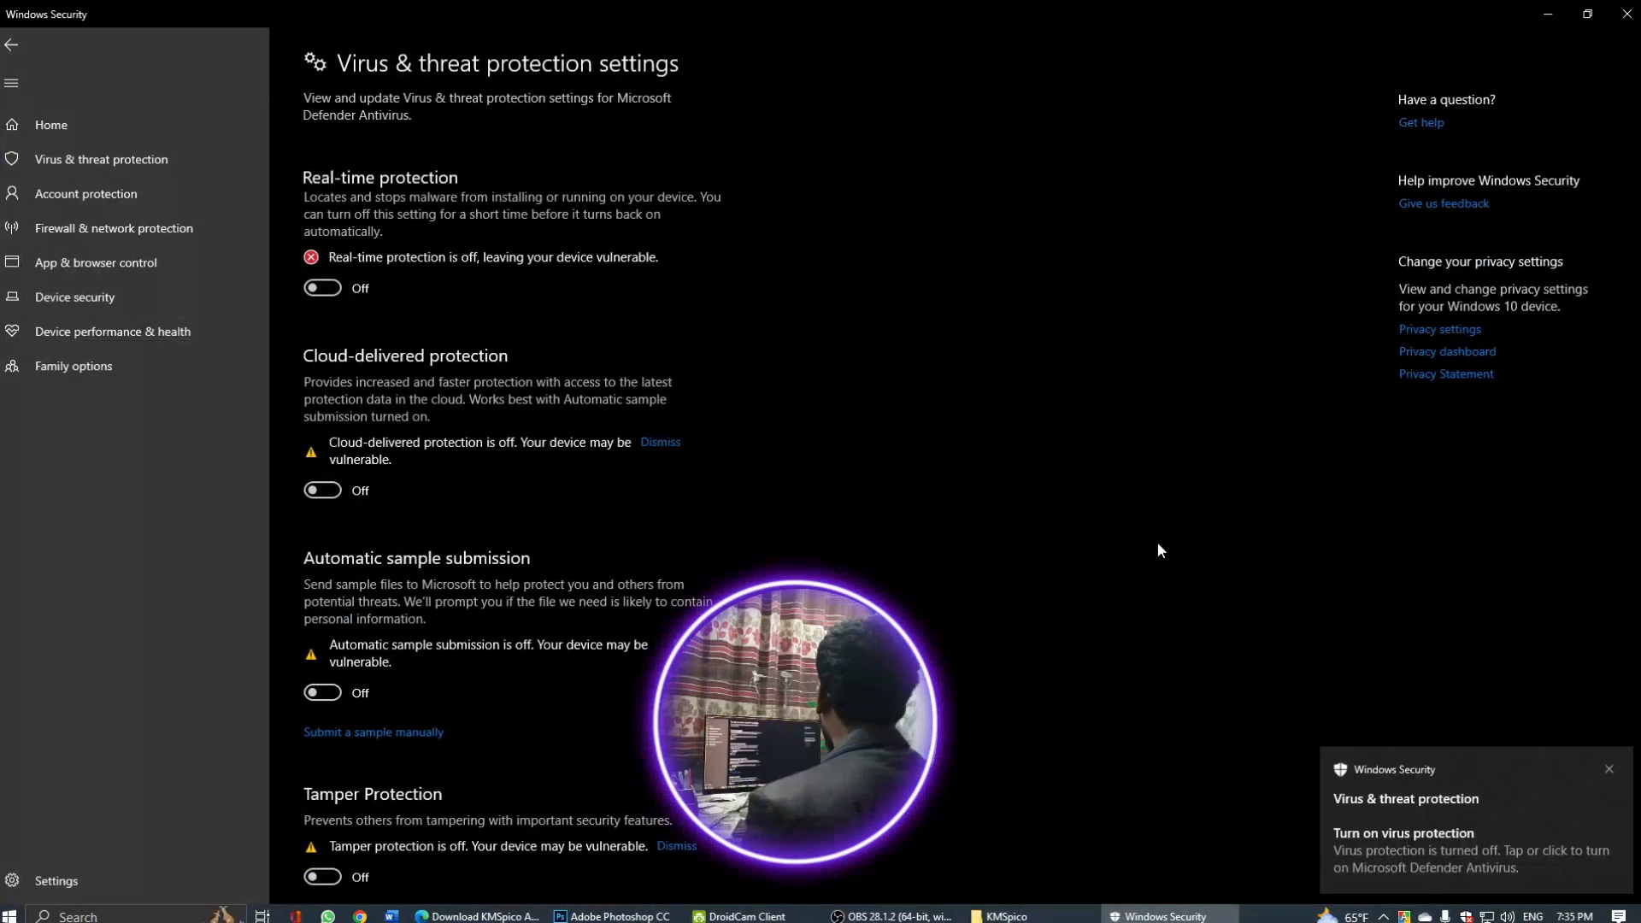
{"action": "left_click", "coordinate": [1481, 794]}
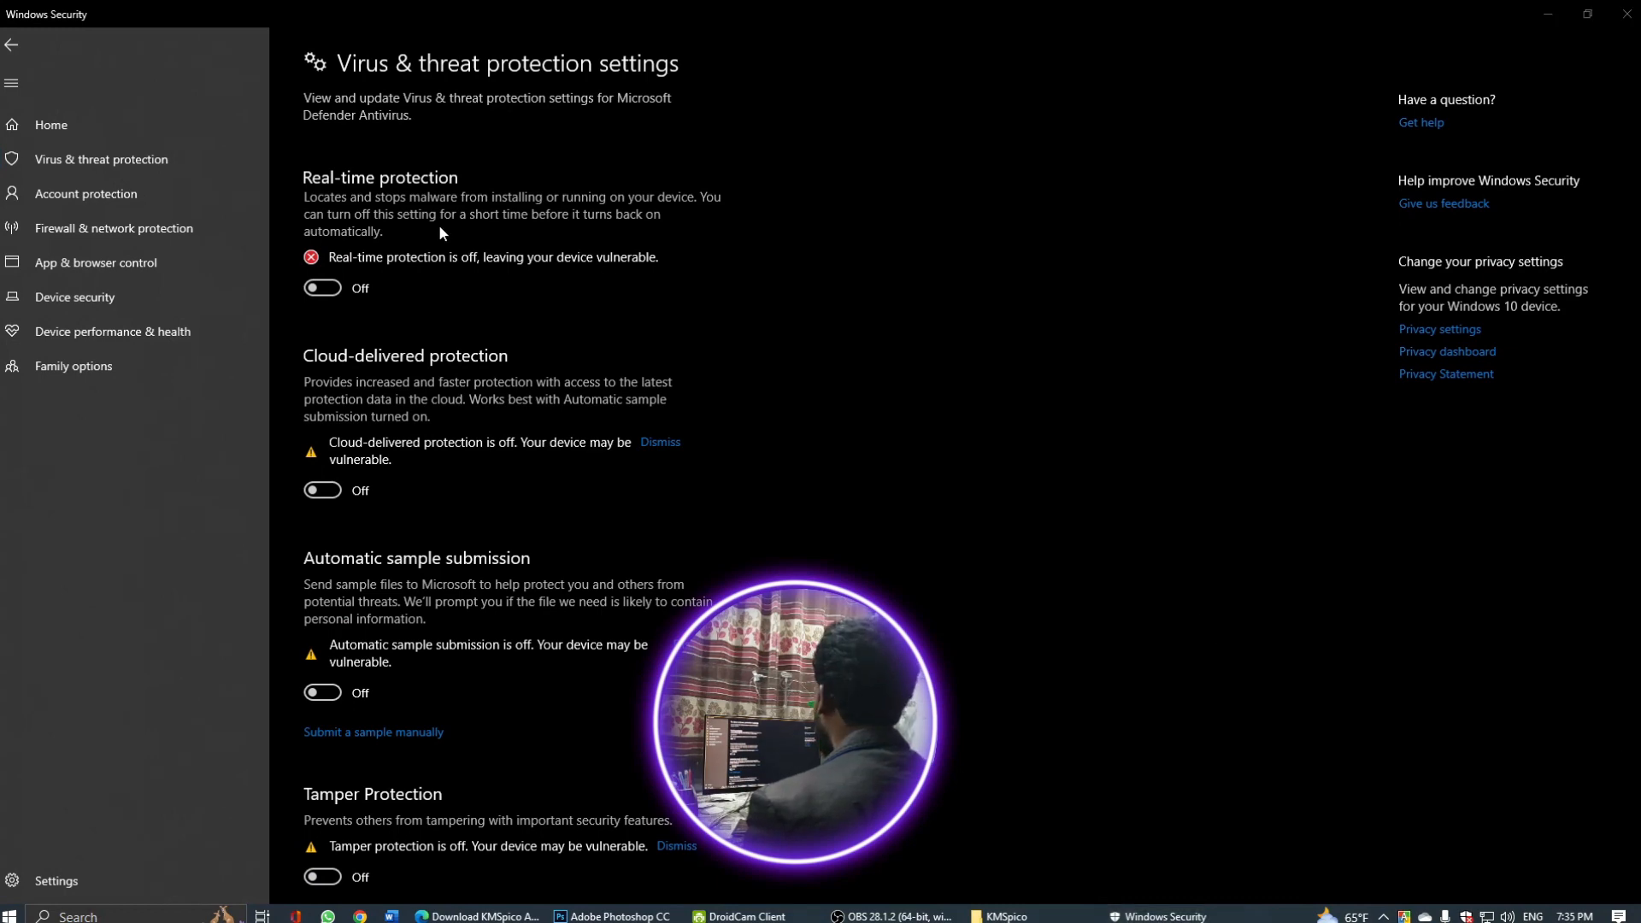
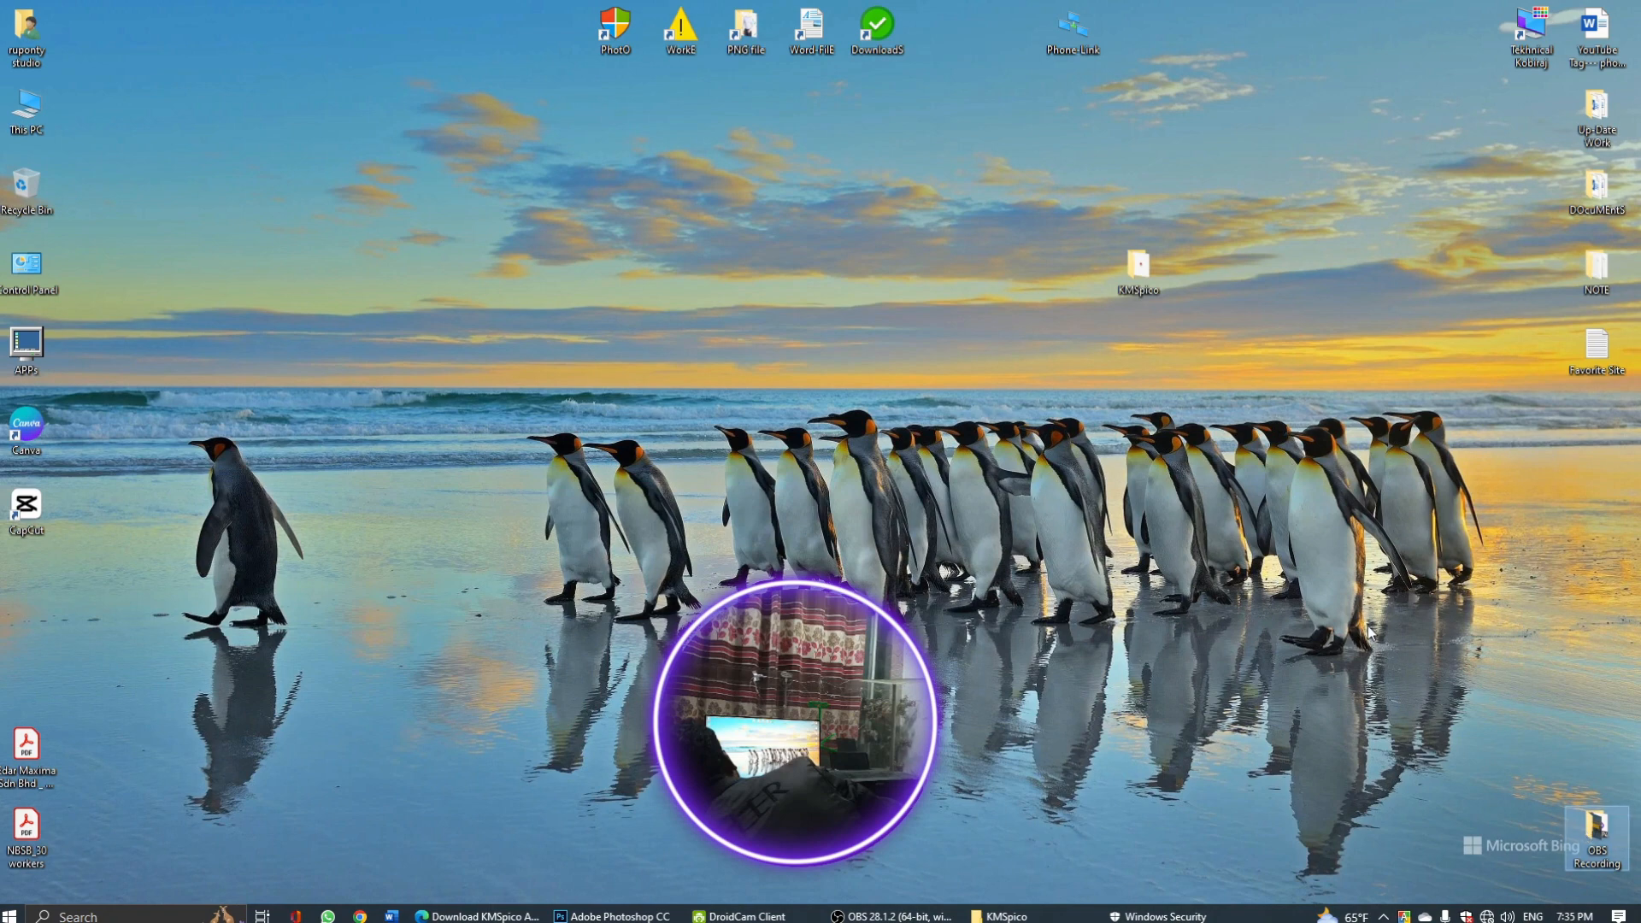
View the contents of the OBS Recording folder and close it
{"action": "double_click", "coordinate": [1594, 831]}
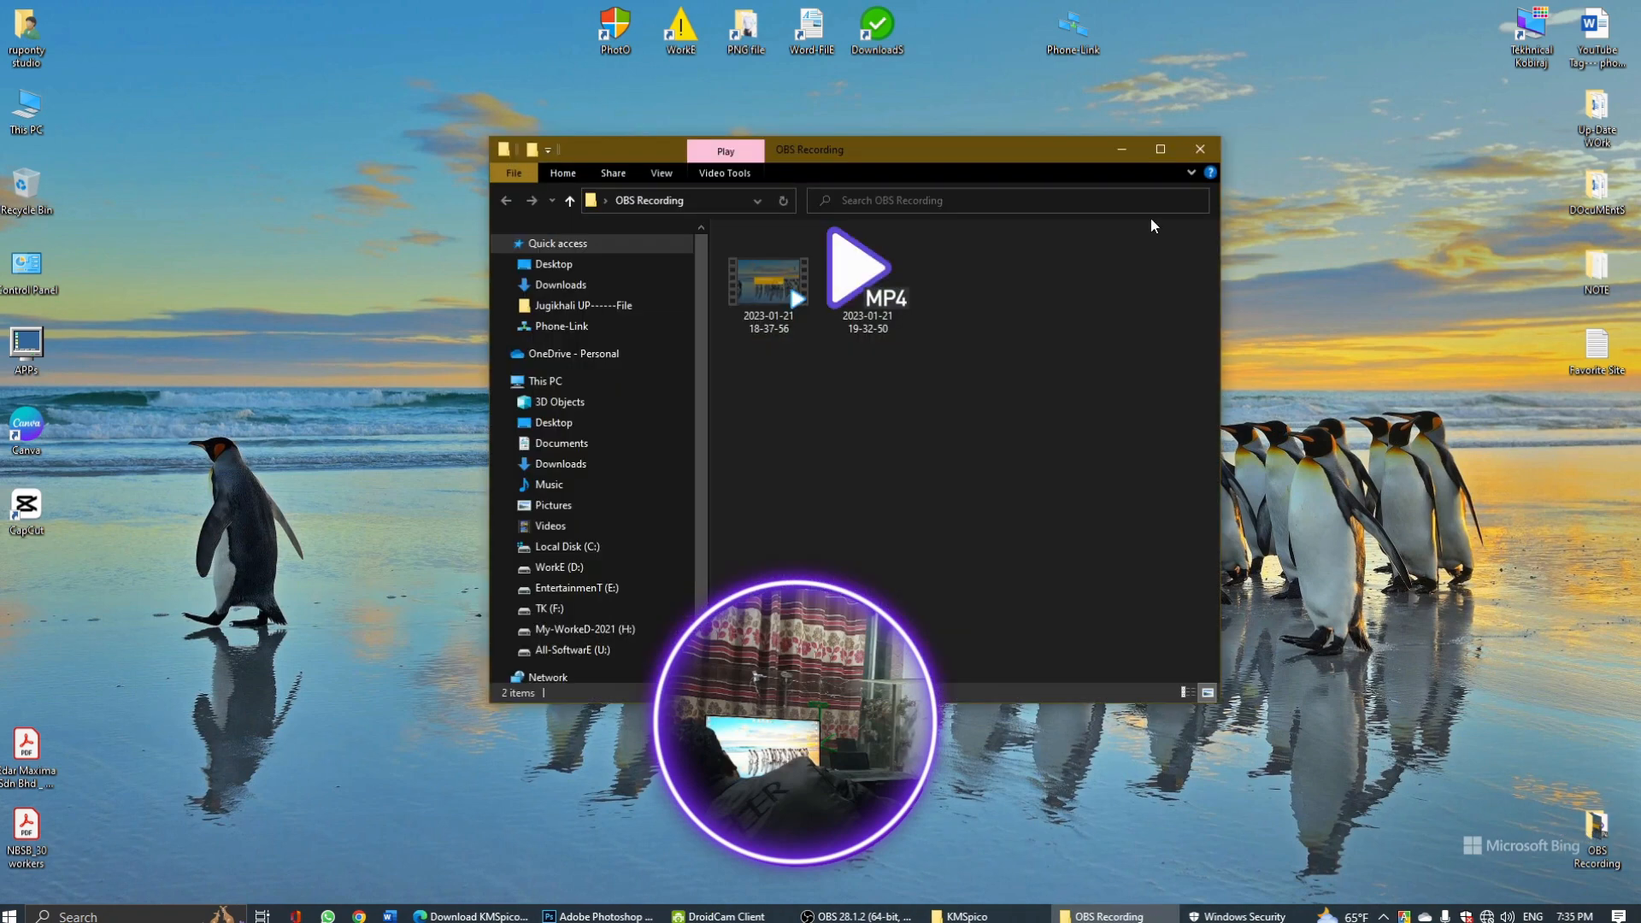
{"action": "left_click", "coordinate": [1205, 147]}
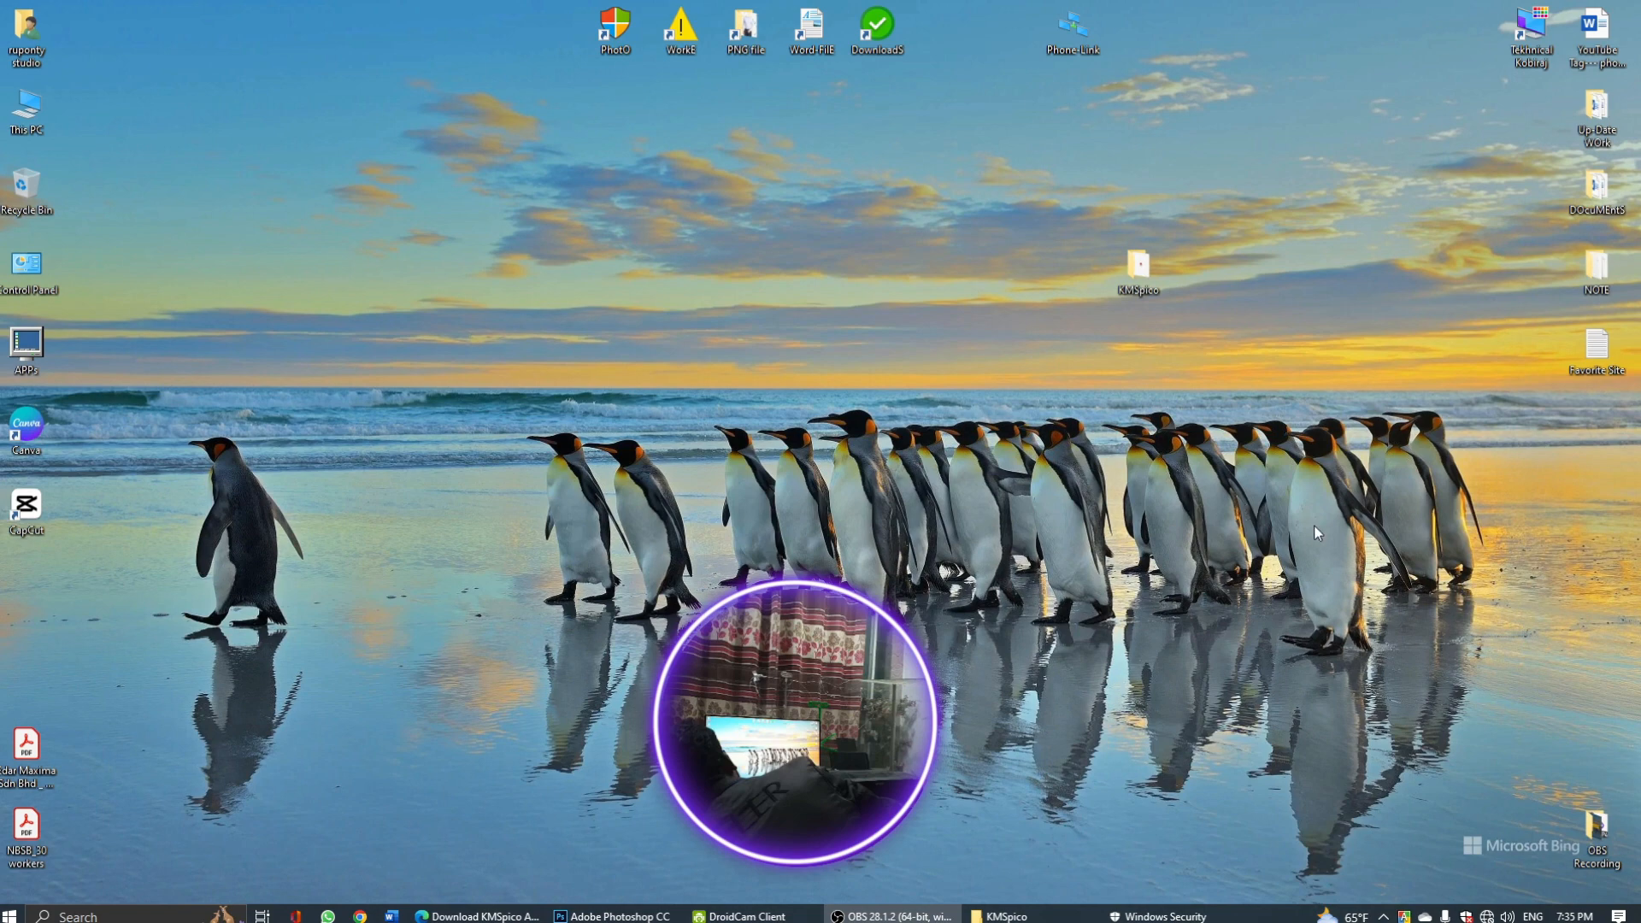
Check the list of available Wi-Fi networks, expand the first network's connection options and close the list
{"action": "left_click", "coordinate": [1488, 917]}
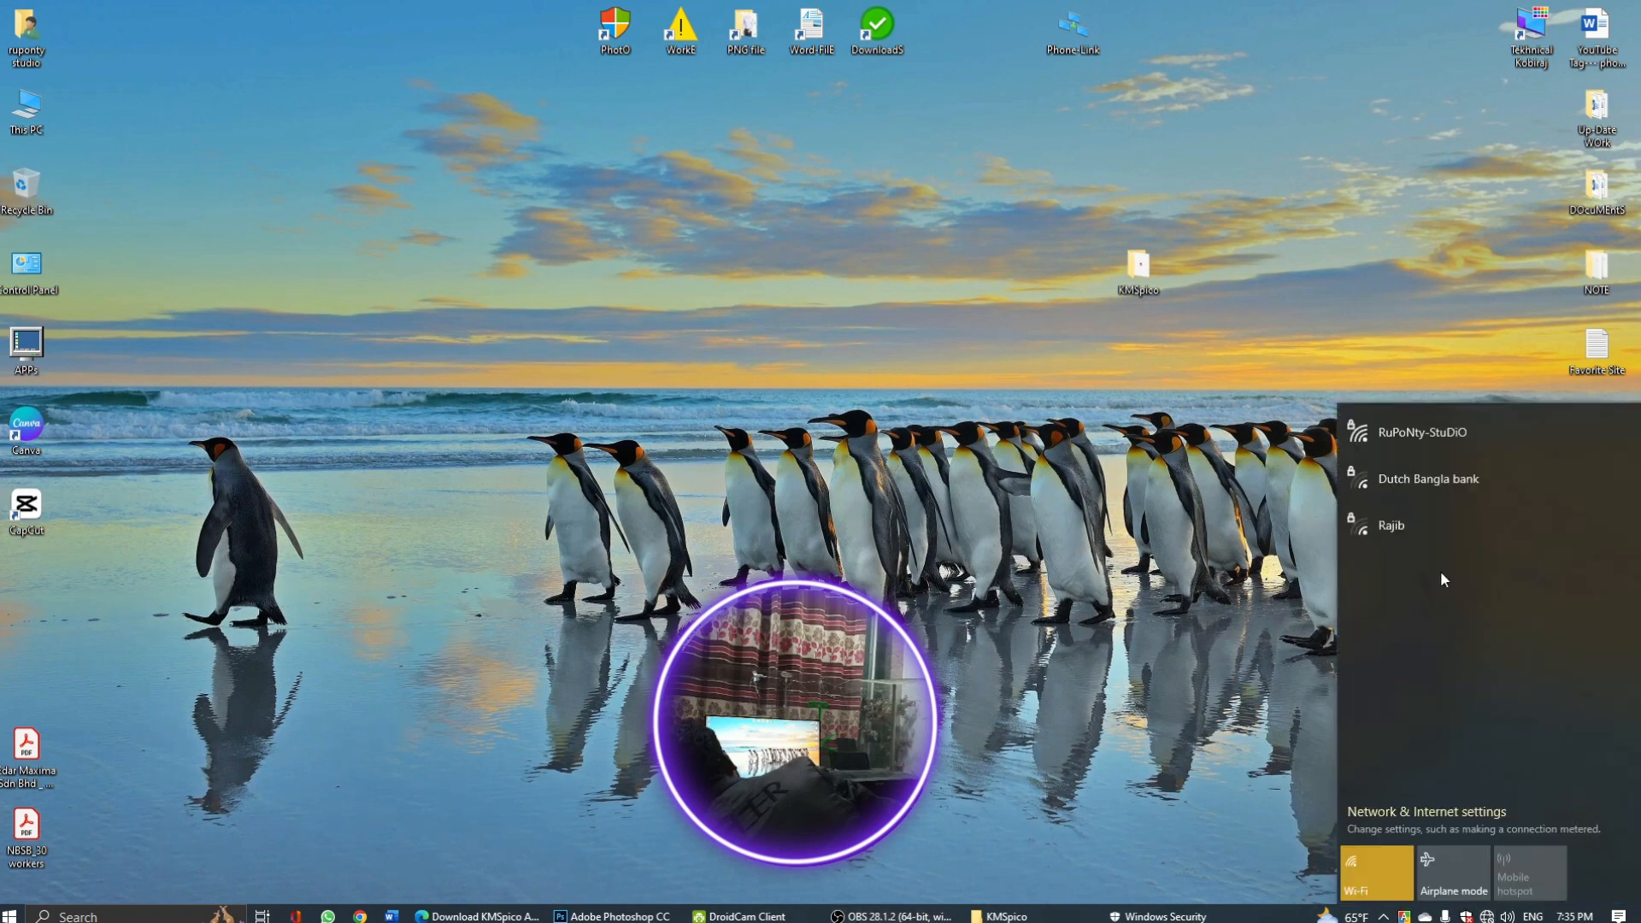
{"action": "left_click", "coordinate": [1535, 434]}
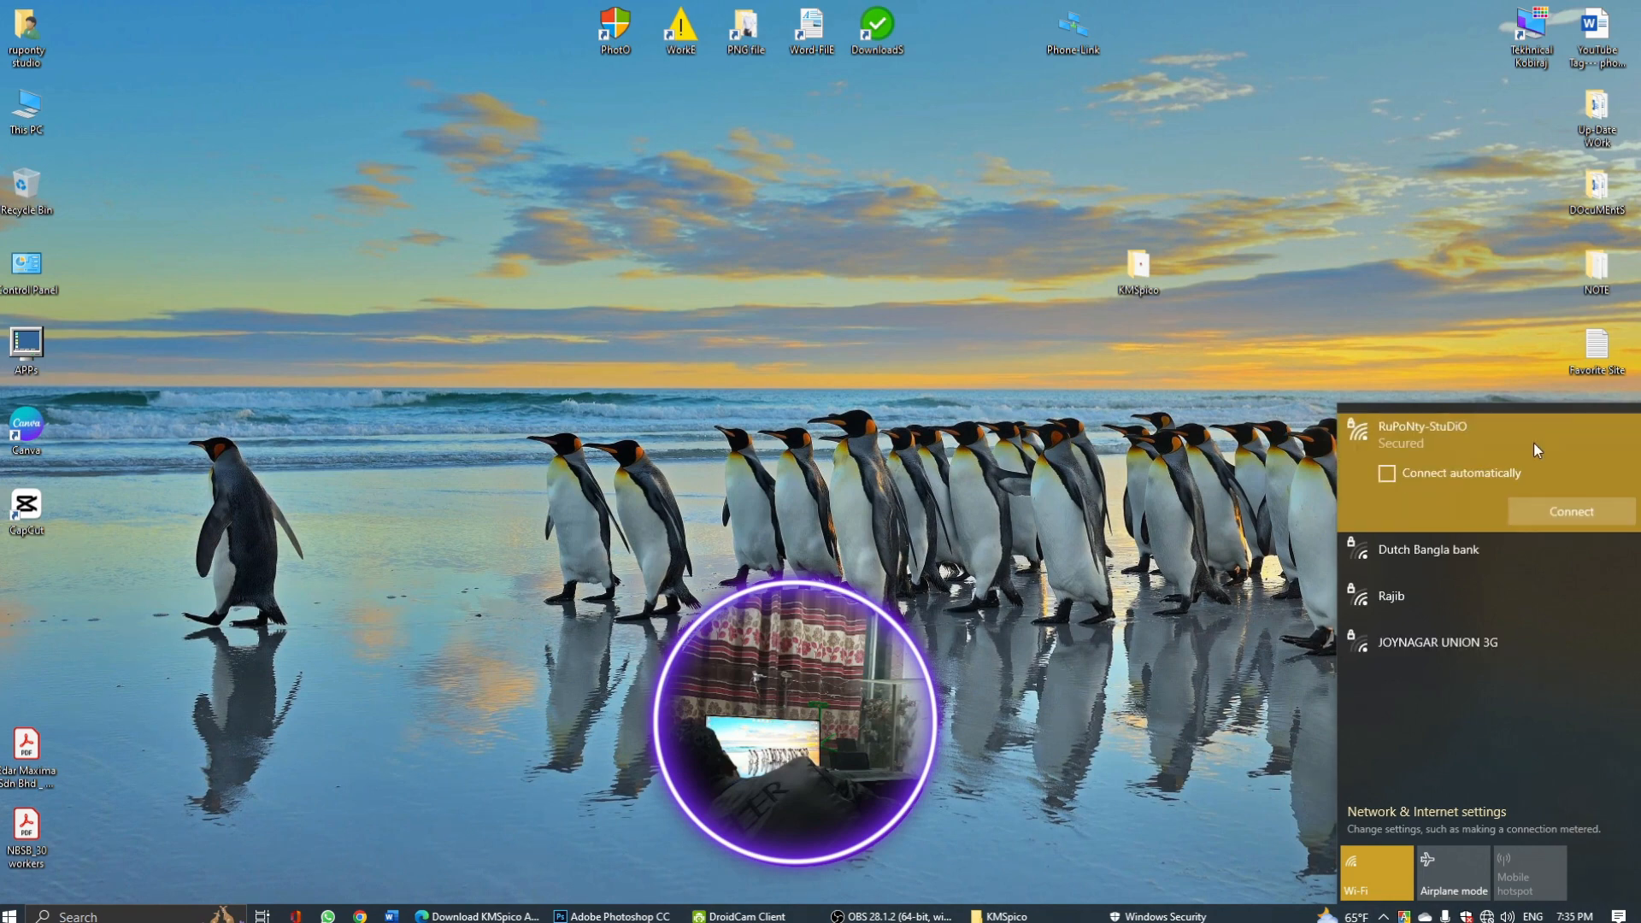
{"action": "left_click", "coordinate": [1583, 510]}
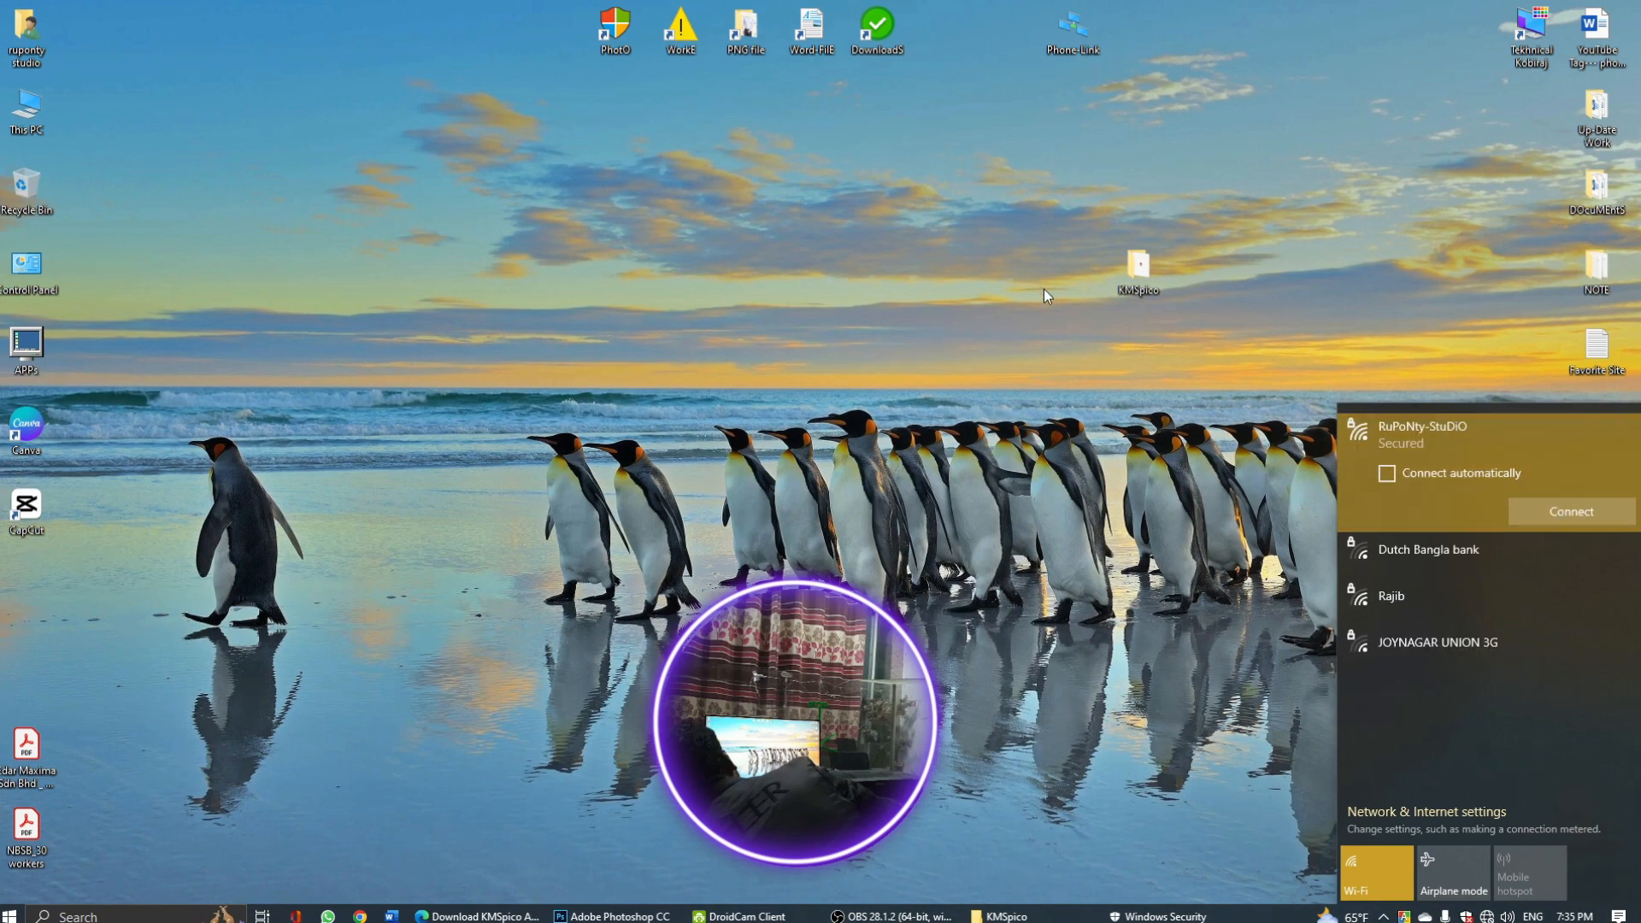
{"action": "left_click", "coordinate": [1044, 289]}
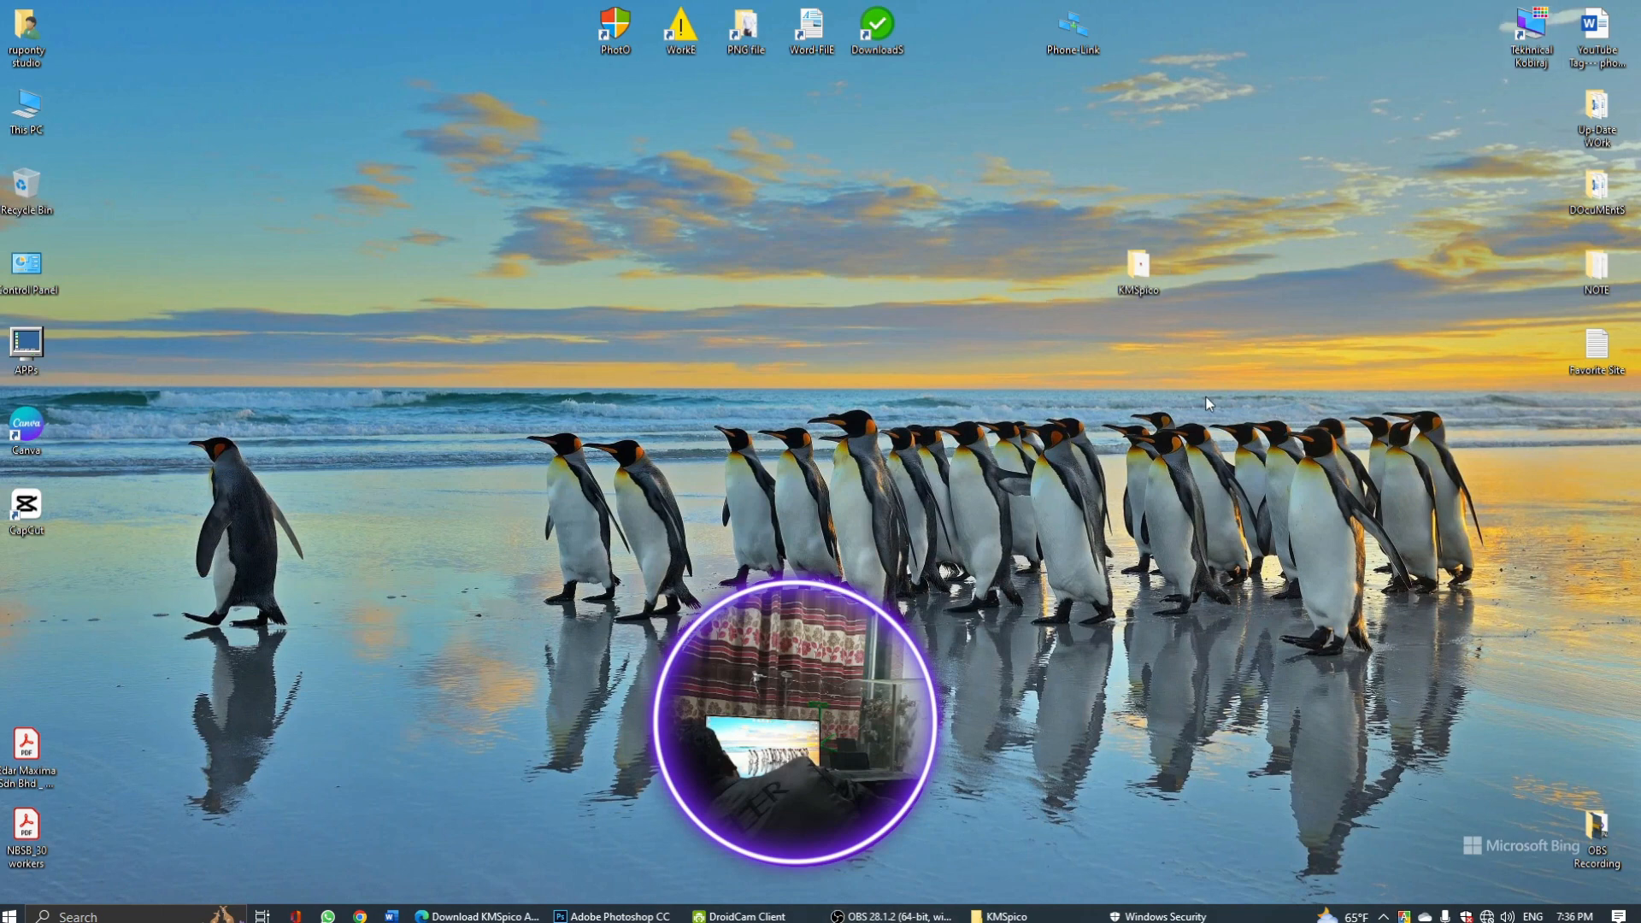
Refresh the desktop and launch KMSpico_setup from the KMSpico folder
{"action": "right_click", "coordinate": [856, 369]}
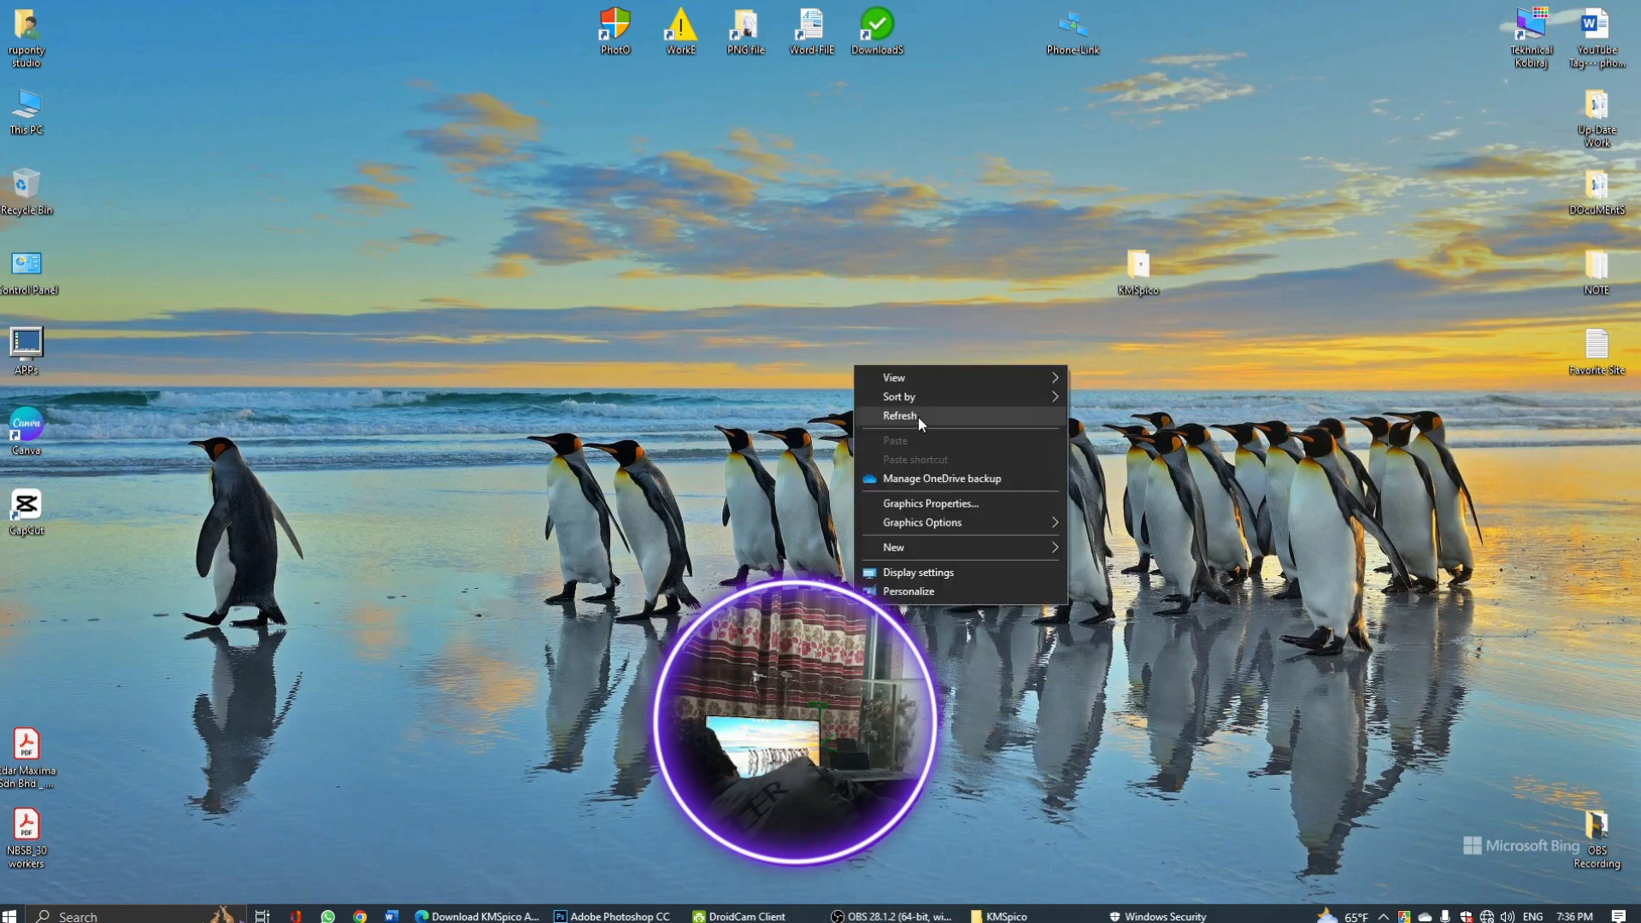
{"action": "left_click", "coordinate": [919, 417]}
{"action": "double_click", "coordinate": [1150, 282]}
{"action": "double_click", "coordinate": [729, 235]}
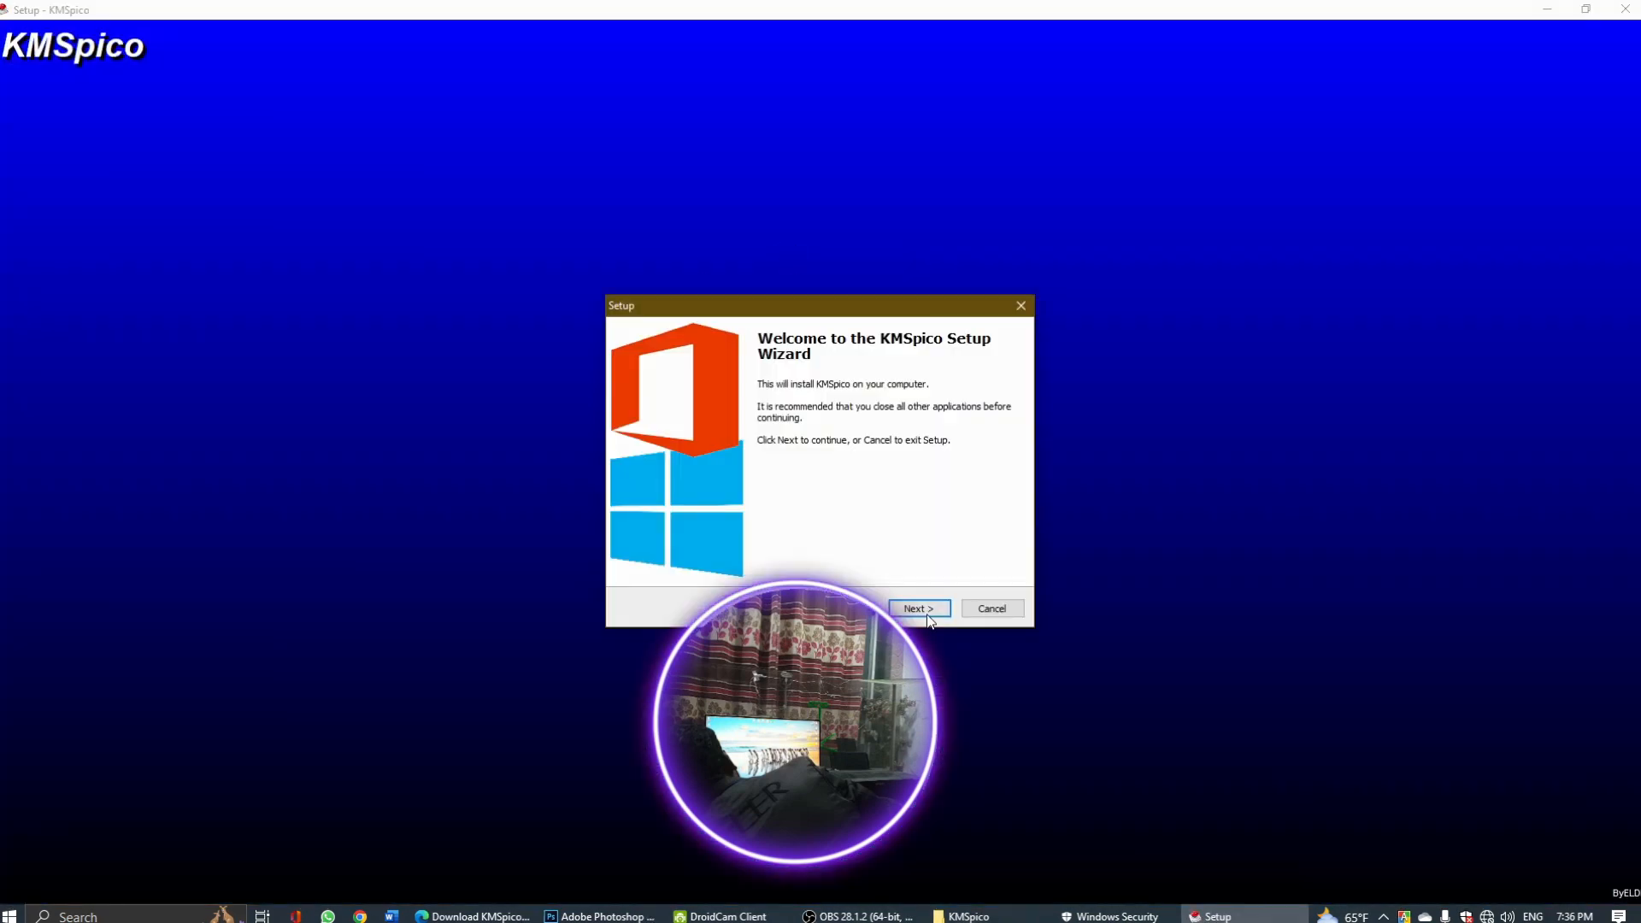
Accept the license agreement and proceed through the KMSpico setup, keeping the default Start Menu folder KMSpico
{"action": "left_click", "coordinate": [929, 614]}
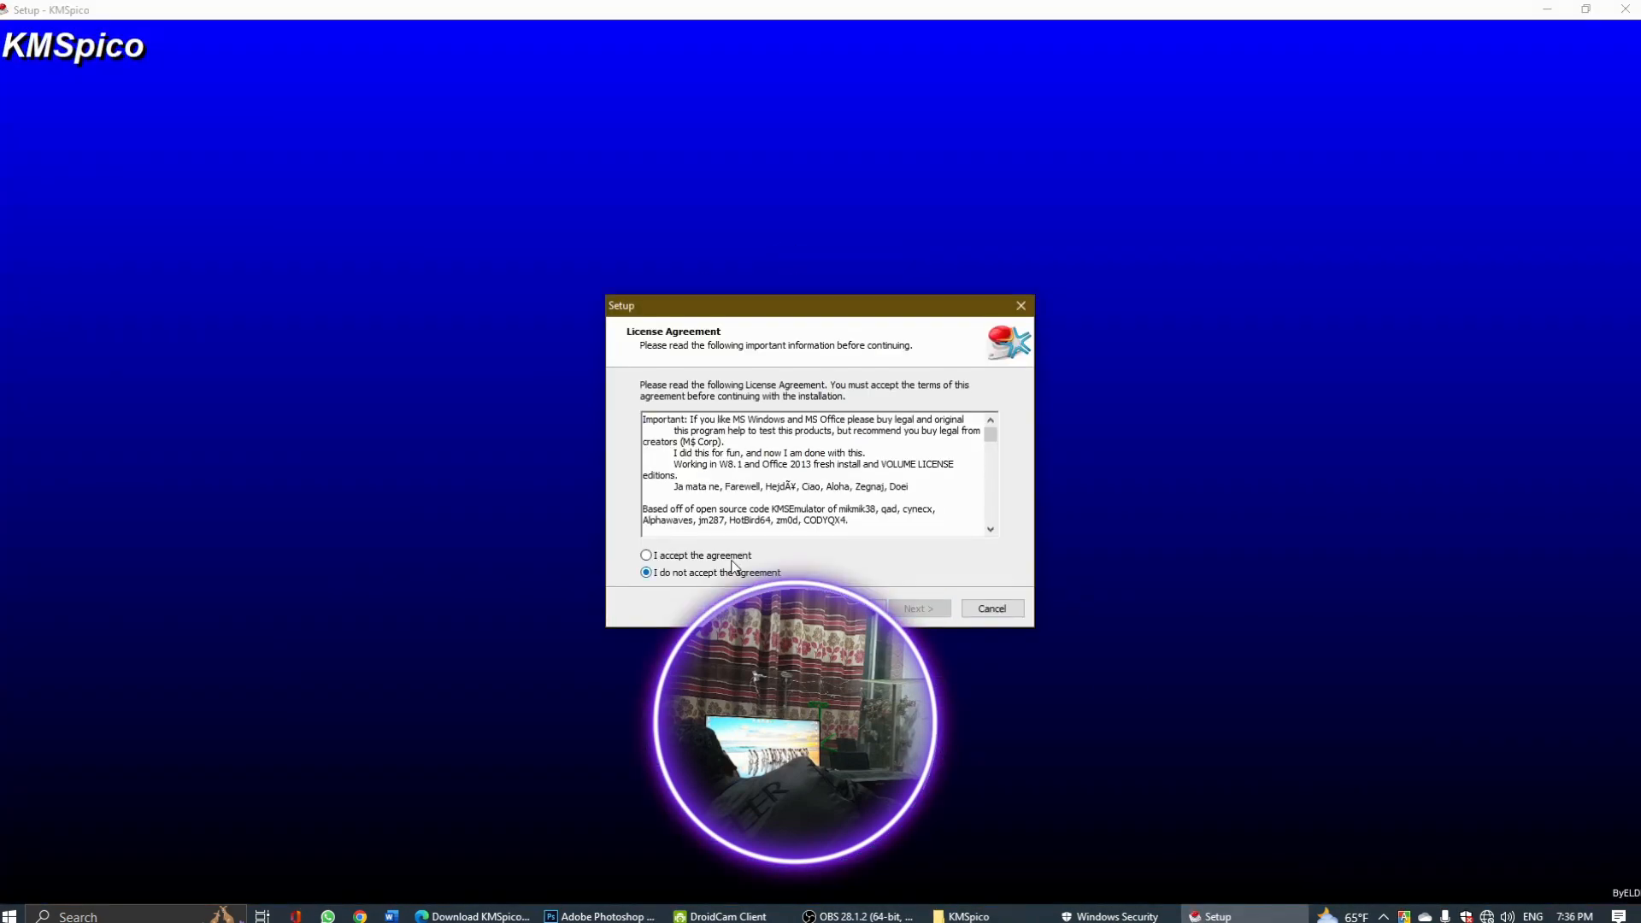
{"action": "left_click", "coordinate": [725, 560]}
{"action": "left_click", "coordinate": [915, 607]}
{"action": "left_click", "coordinate": [929, 607]}
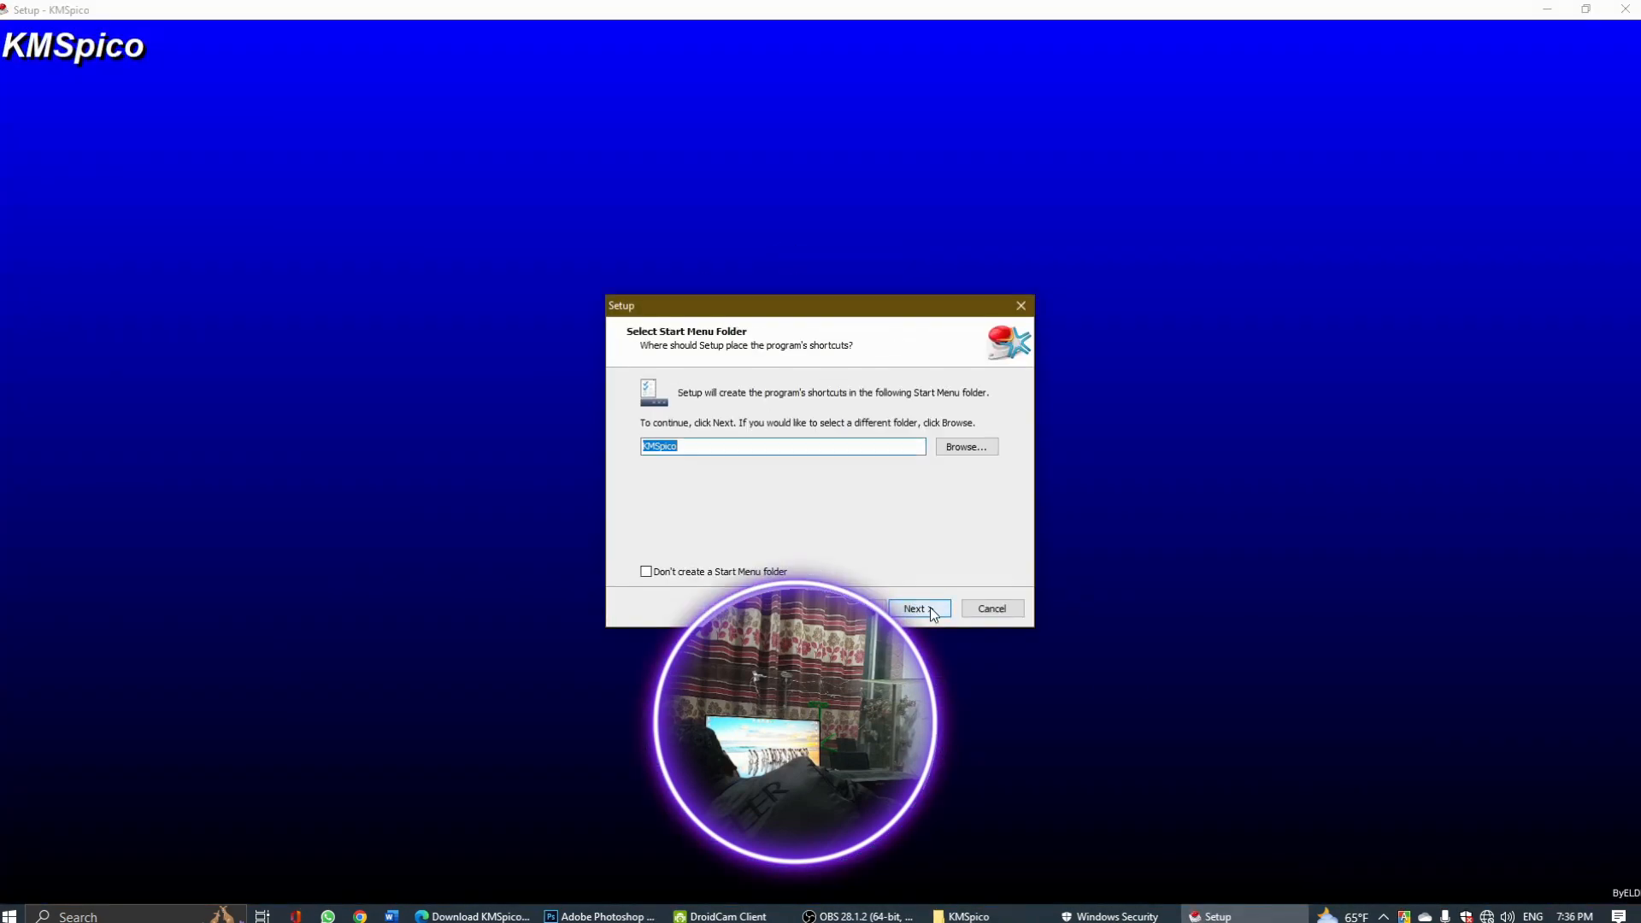
{"action": "left_click", "coordinate": [930, 607]}
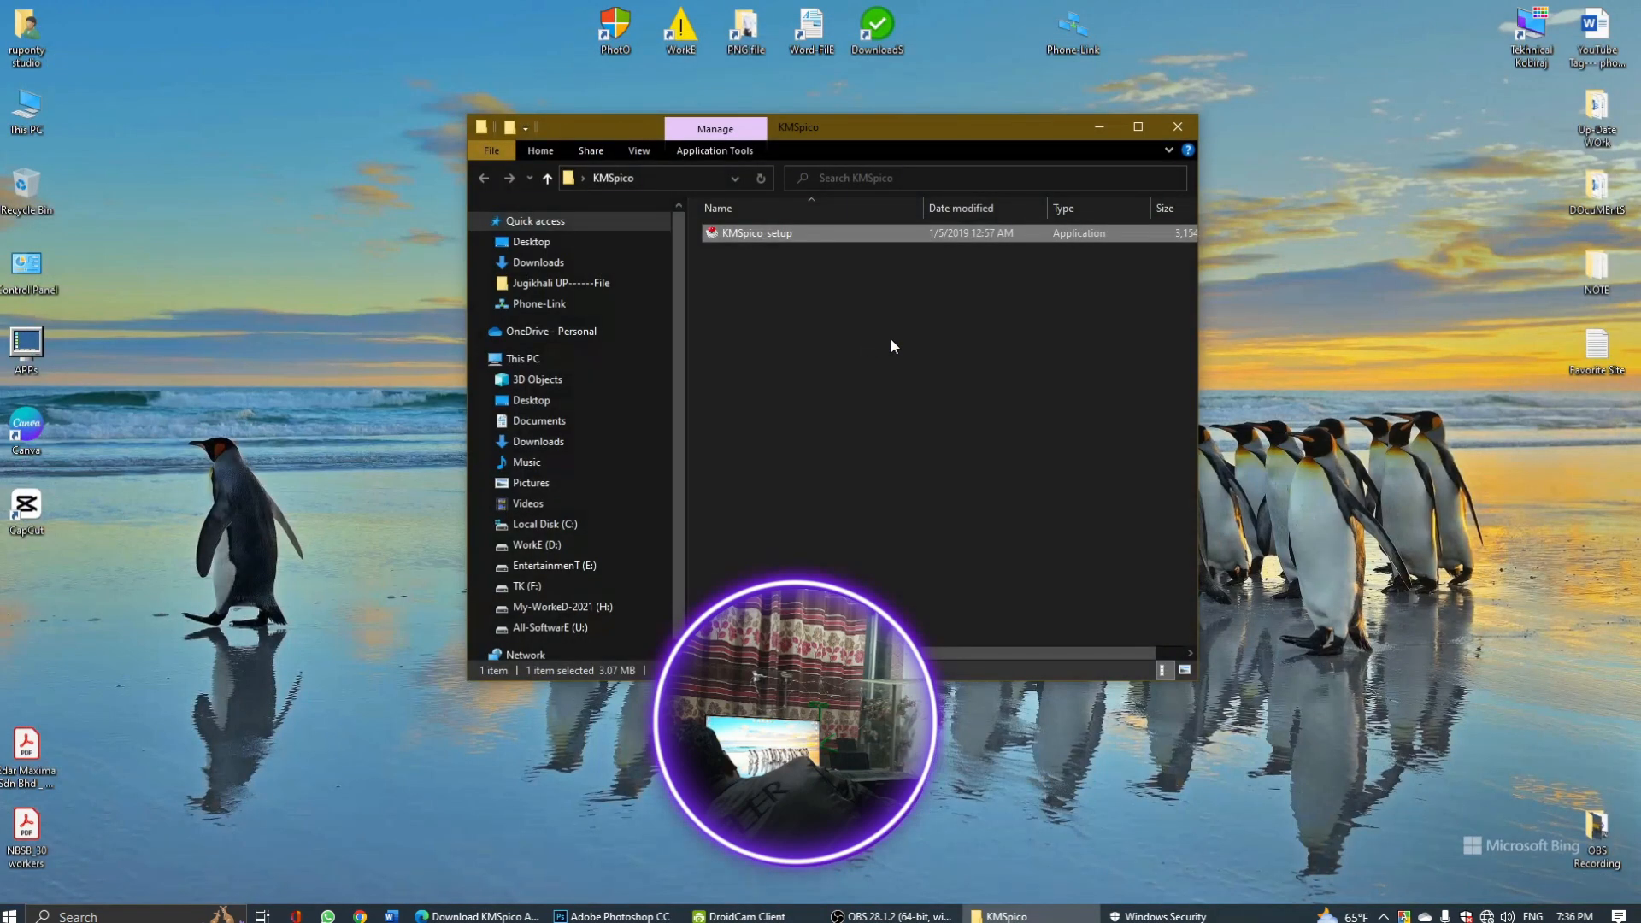
Refresh the desktop, search Windows for kms and launch the KMSpico app
{"action": "right_click", "coordinate": [339, 318]}
{"action": "left_click", "coordinate": [368, 369]}
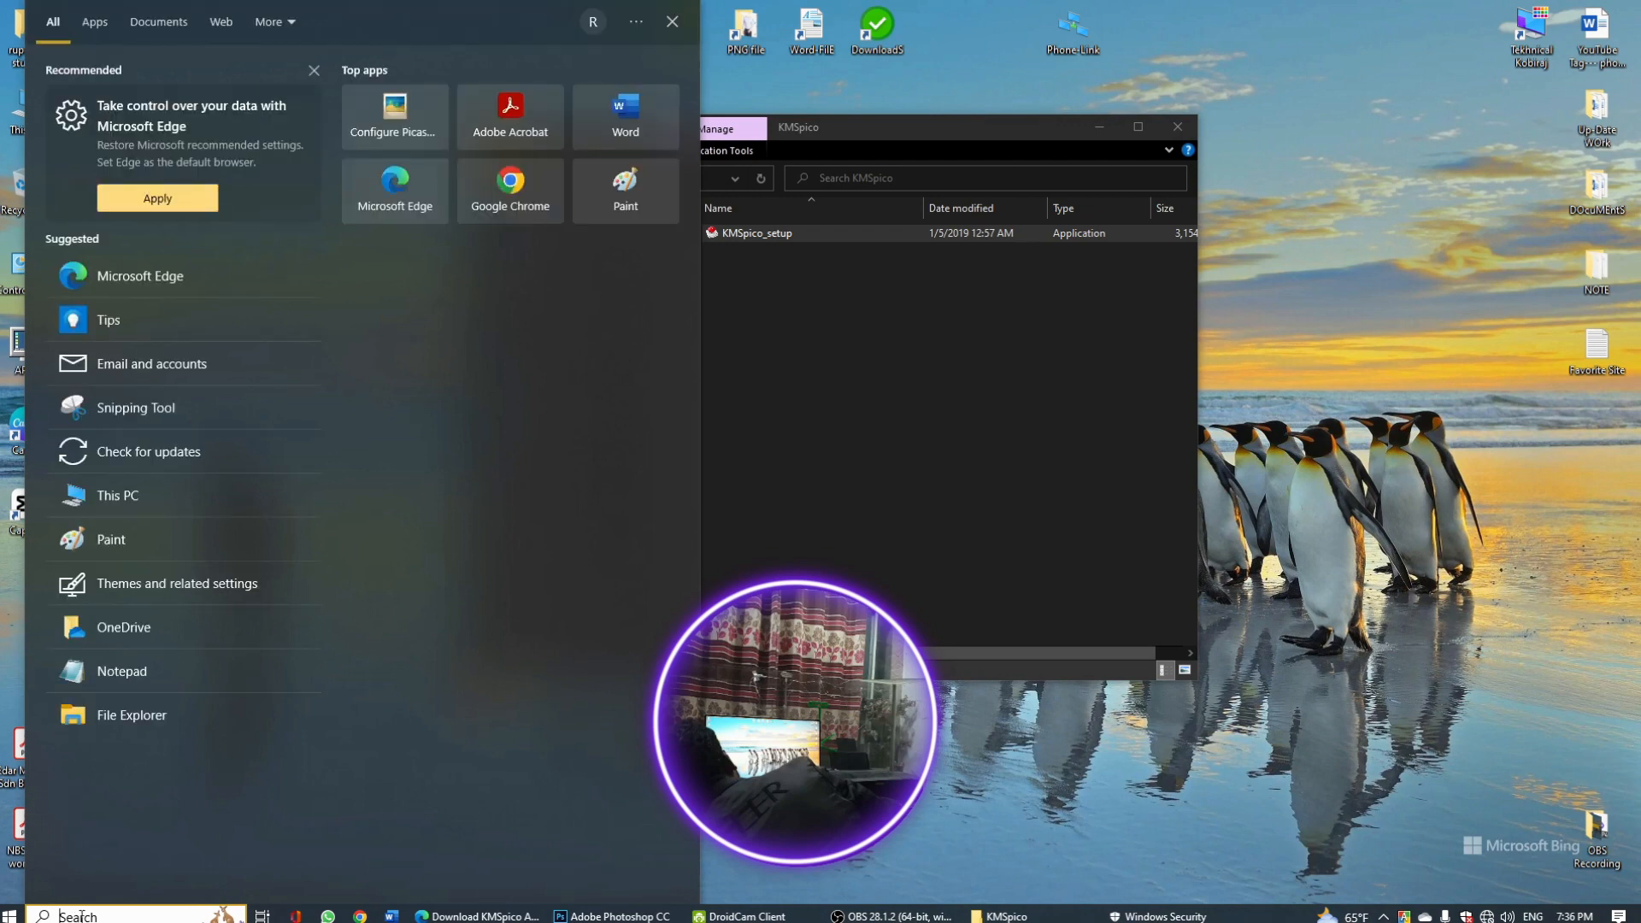
{"action": "type", "text": "kms"}
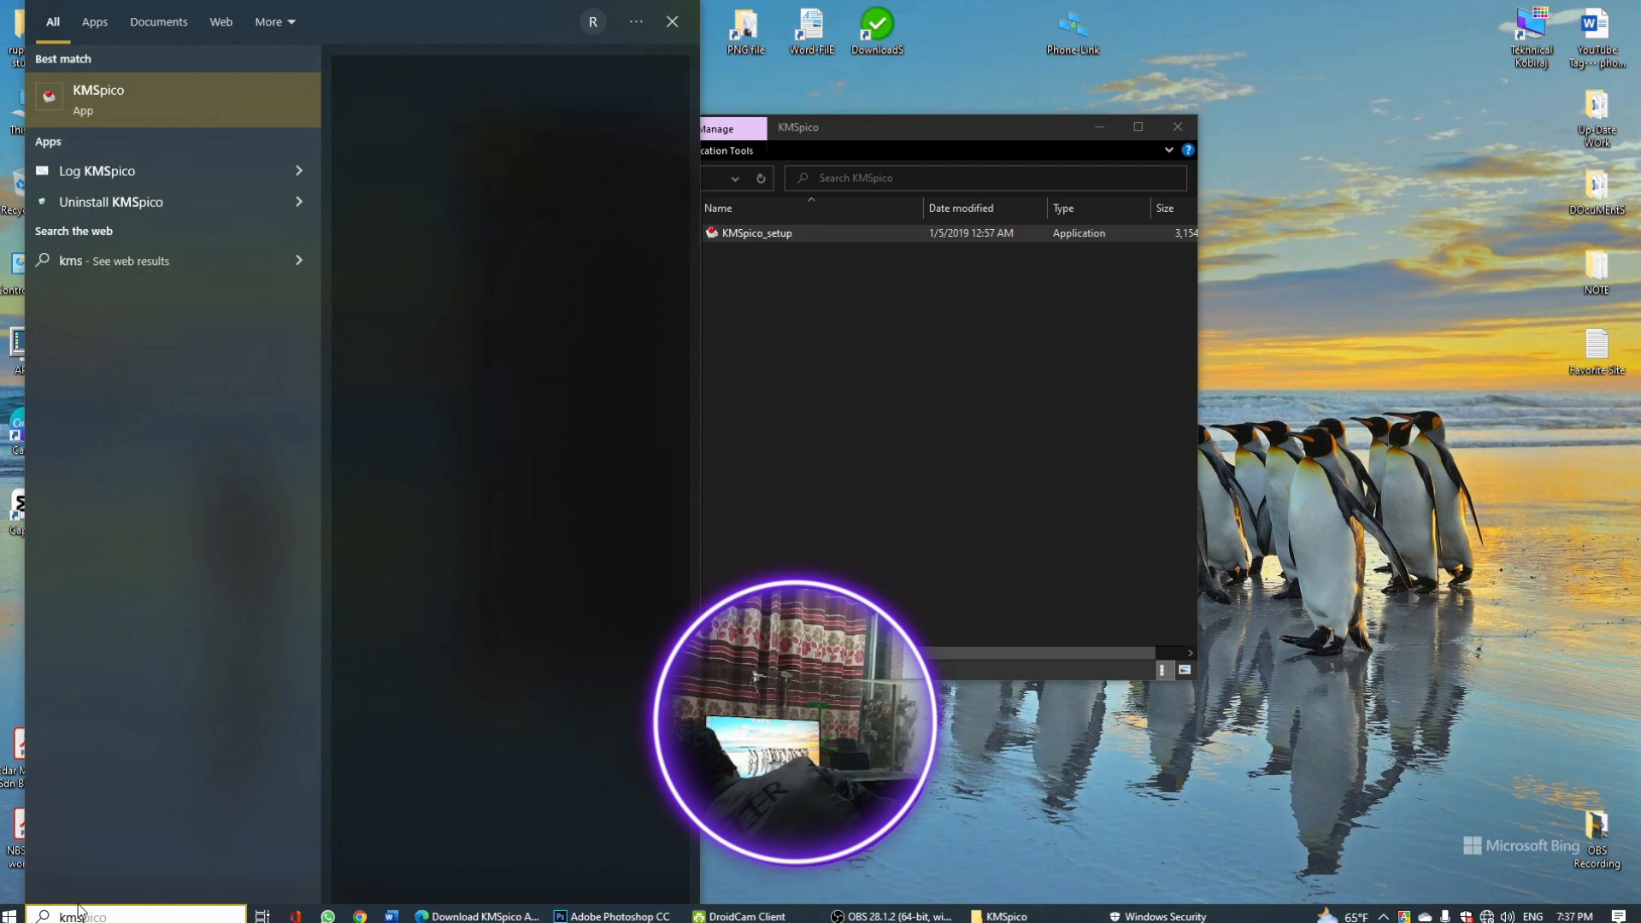
{"action": "left_click", "coordinate": [138, 94]}
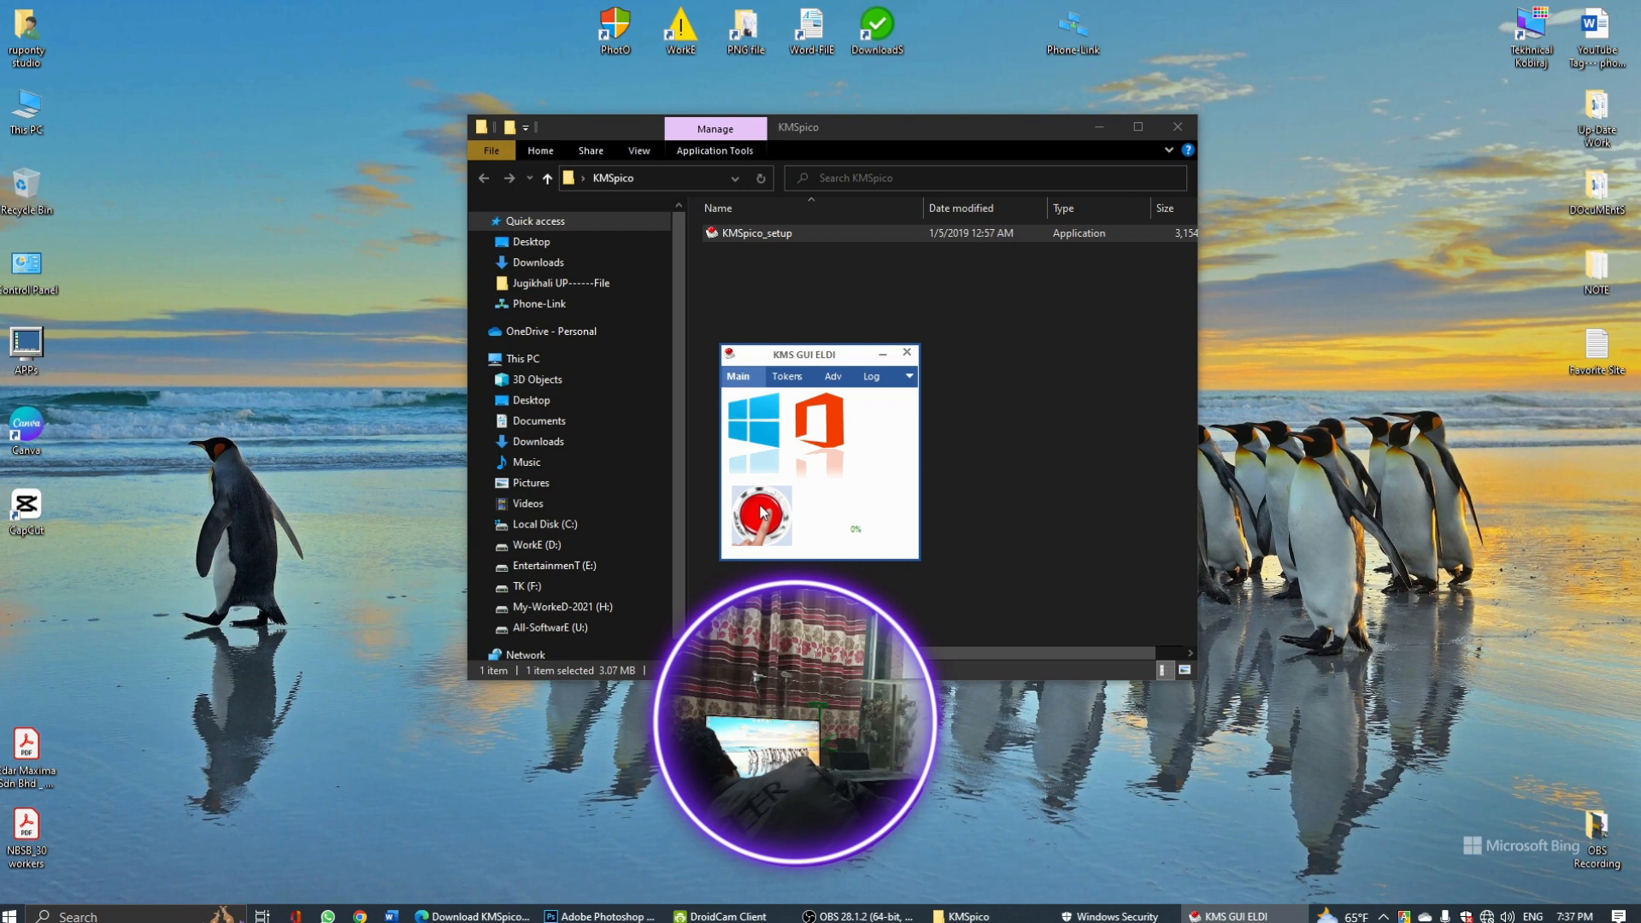
Magnify the screen, start the activation in the KMS GUI ELDI window and close Magnifier
{"action": "key", "text": "super+plus"}
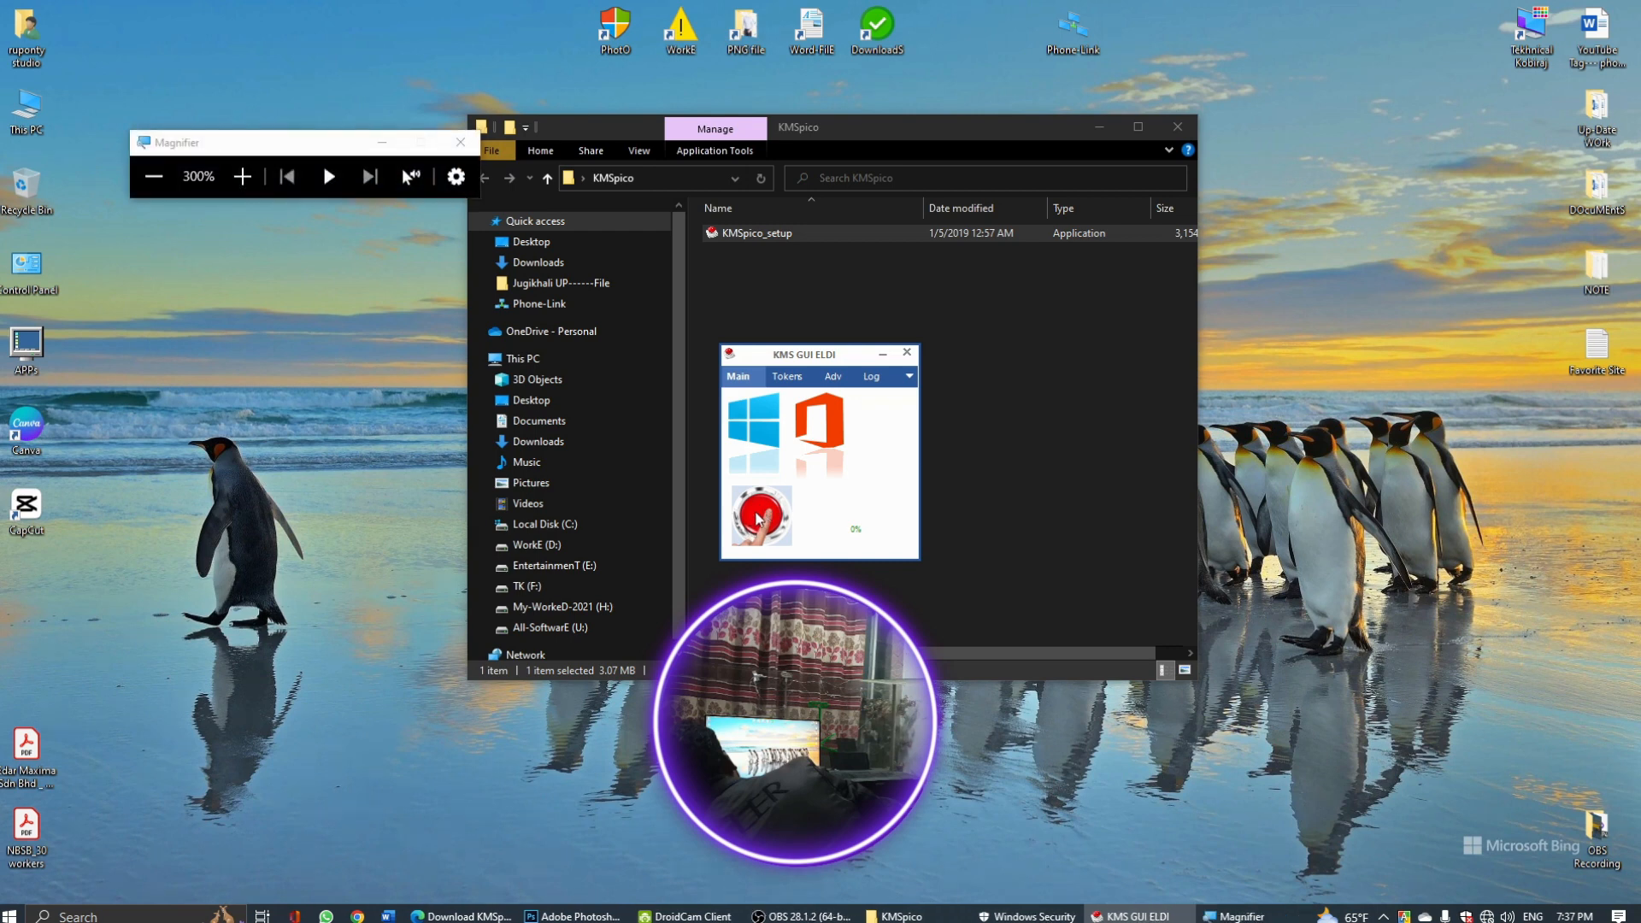
{"action": "left_click", "coordinate": [758, 517]}
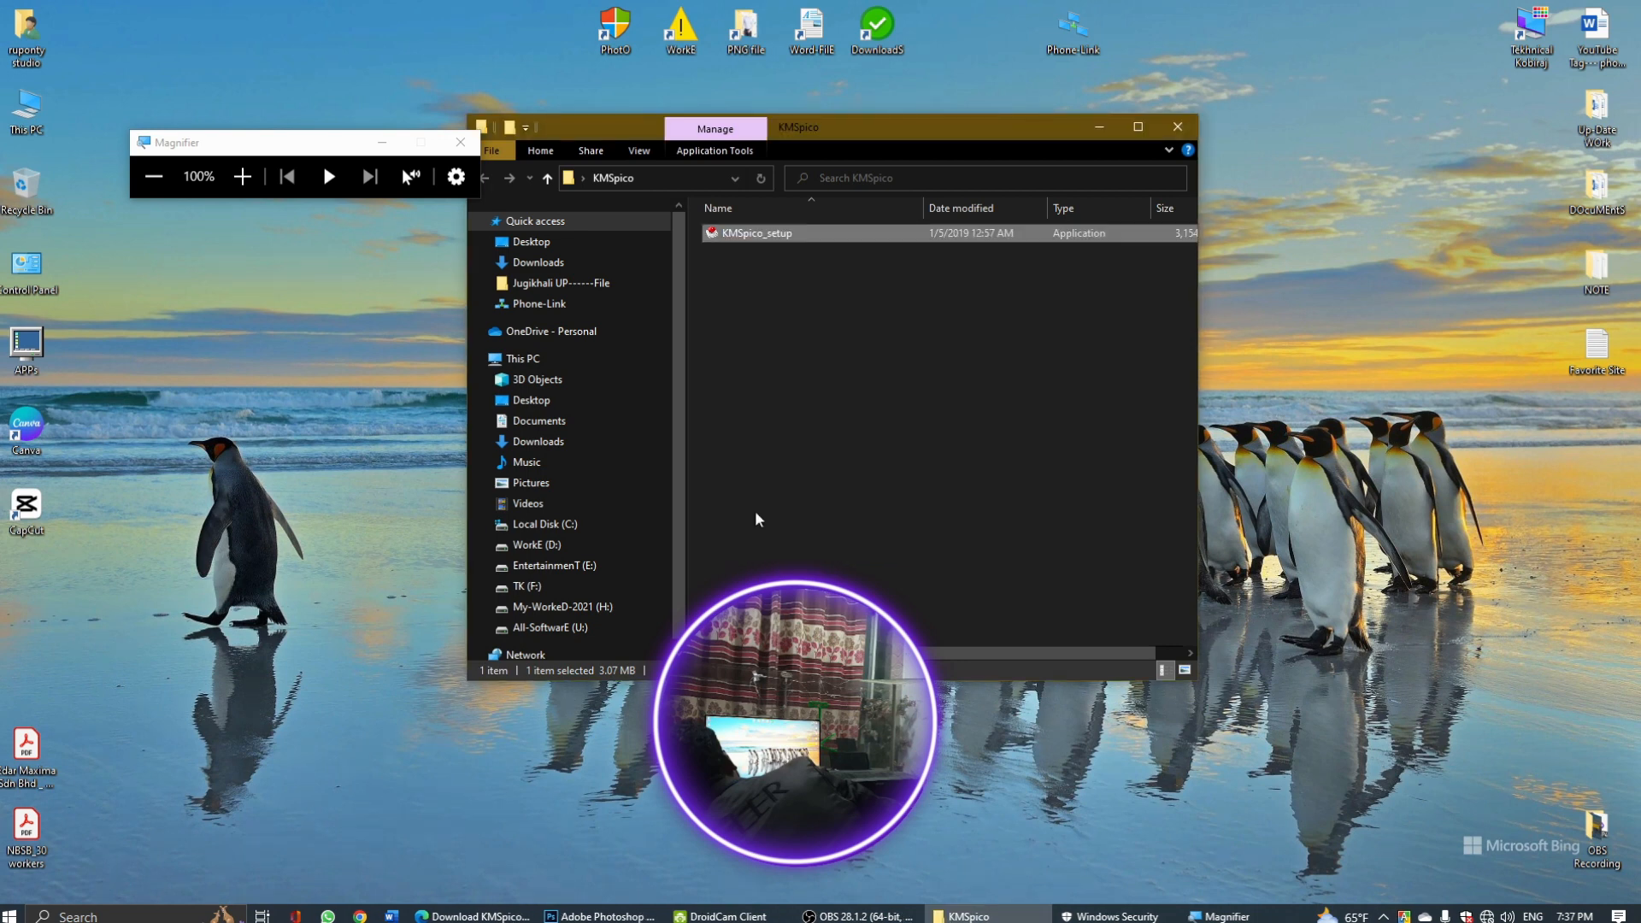
{"action": "left_click", "coordinate": [460, 143]}
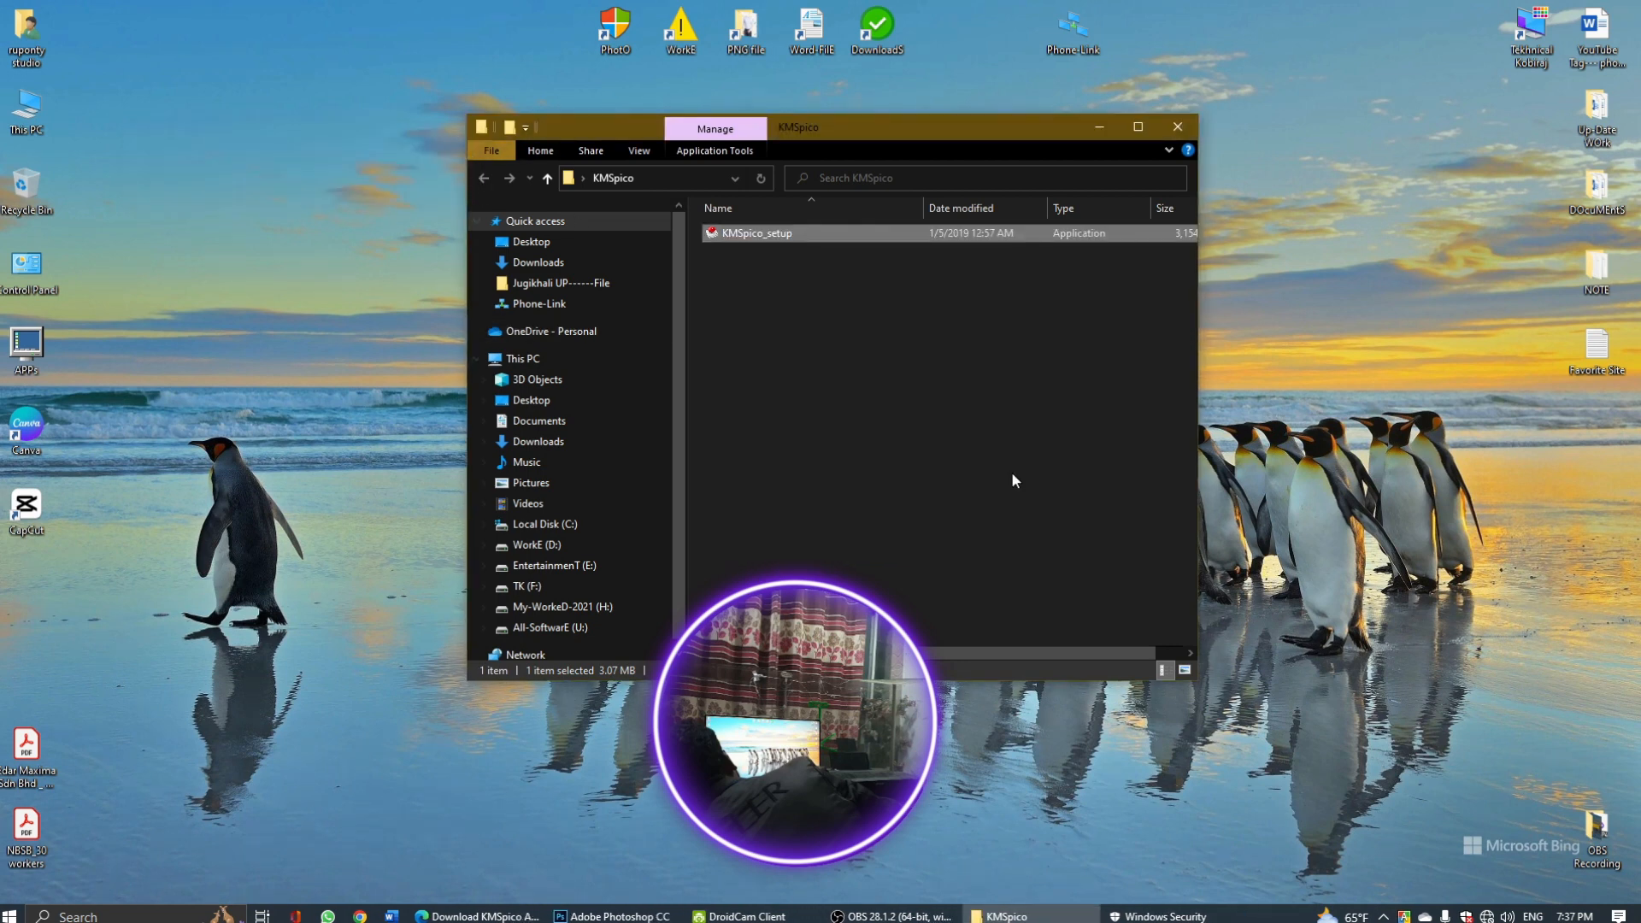
Refresh the desktop and open the properties of This PC
{"action": "right_click", "coordinate": [180, 322]}
{"action": "left_click", "coordinate": [242, 371]}
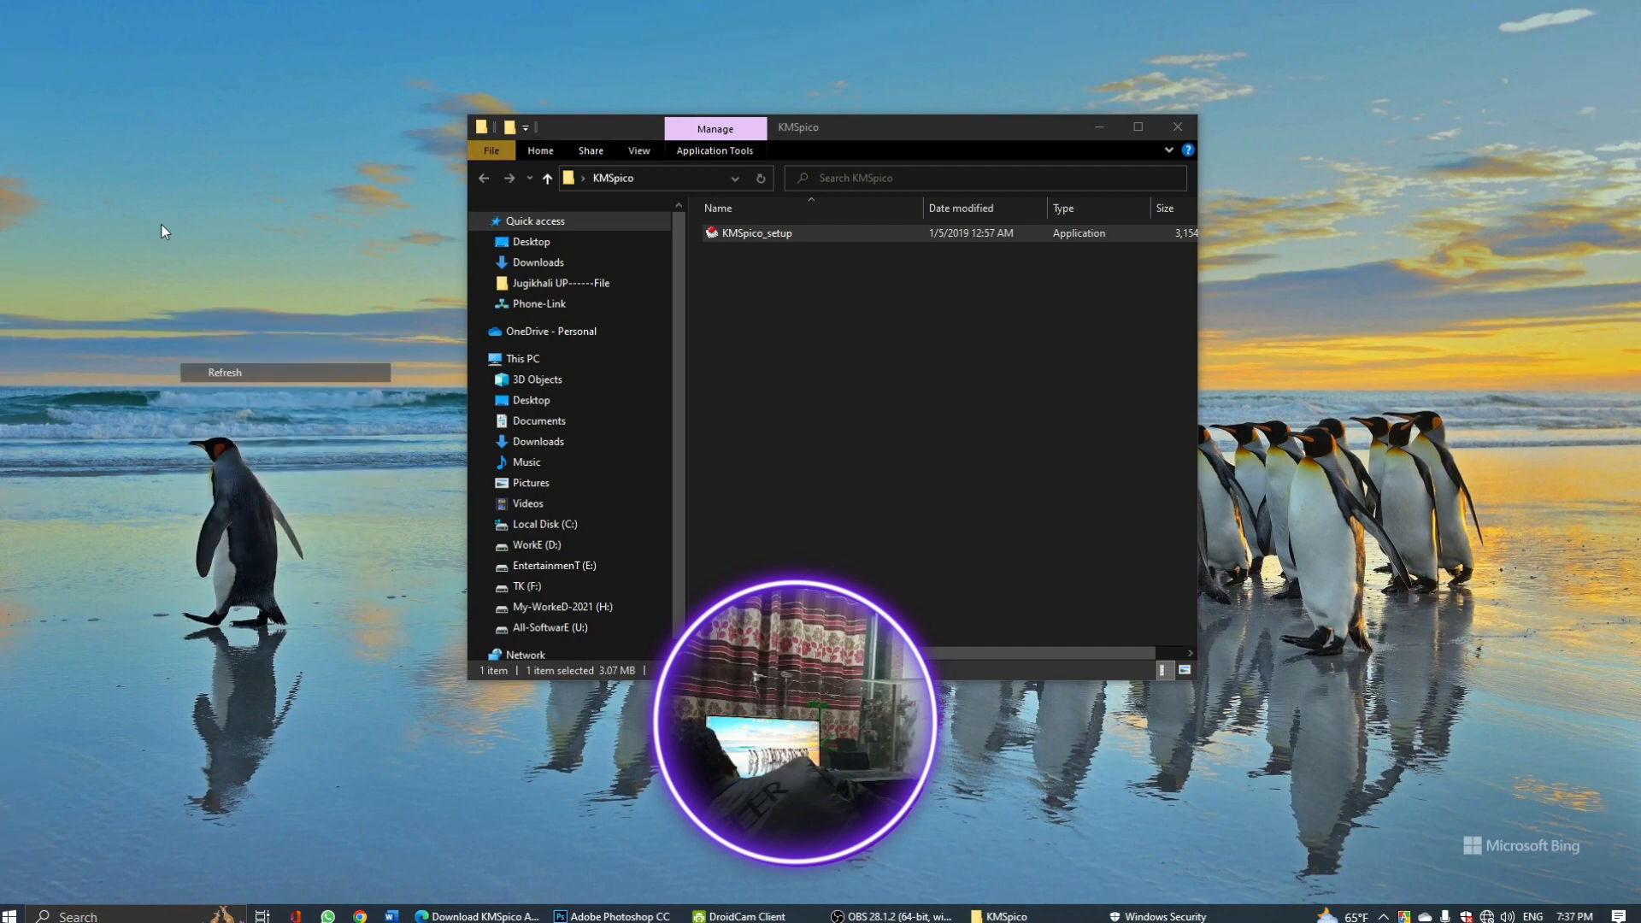
{"action": "right_click", "coordinate": [12, 101]}
{"action": "left_click", "coordinate": [52, 302]}
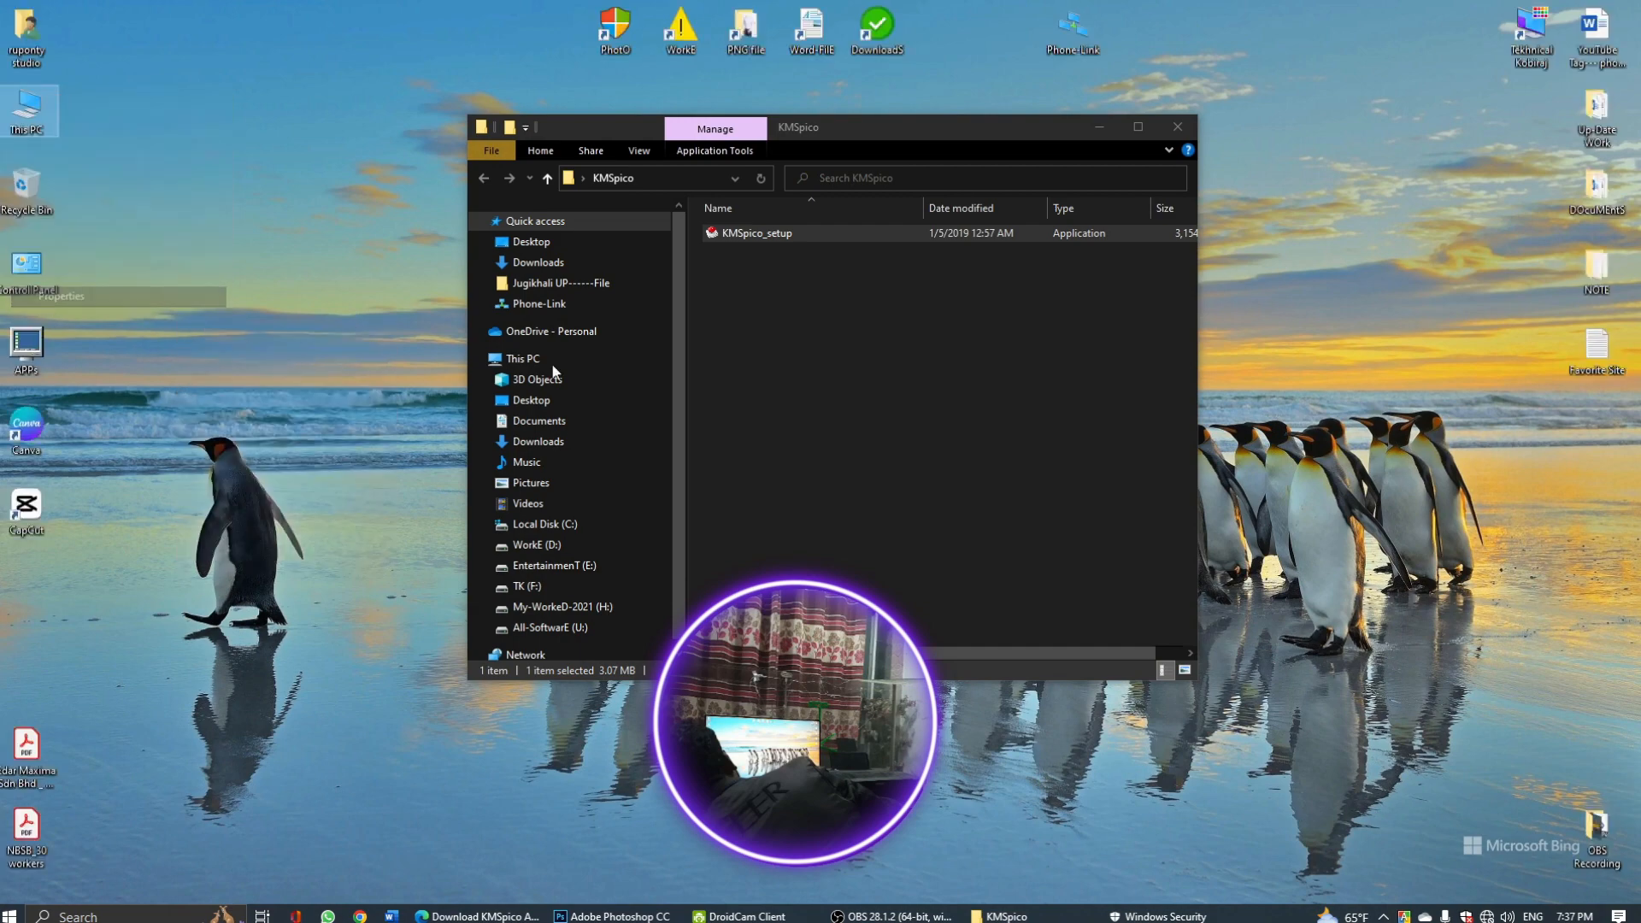